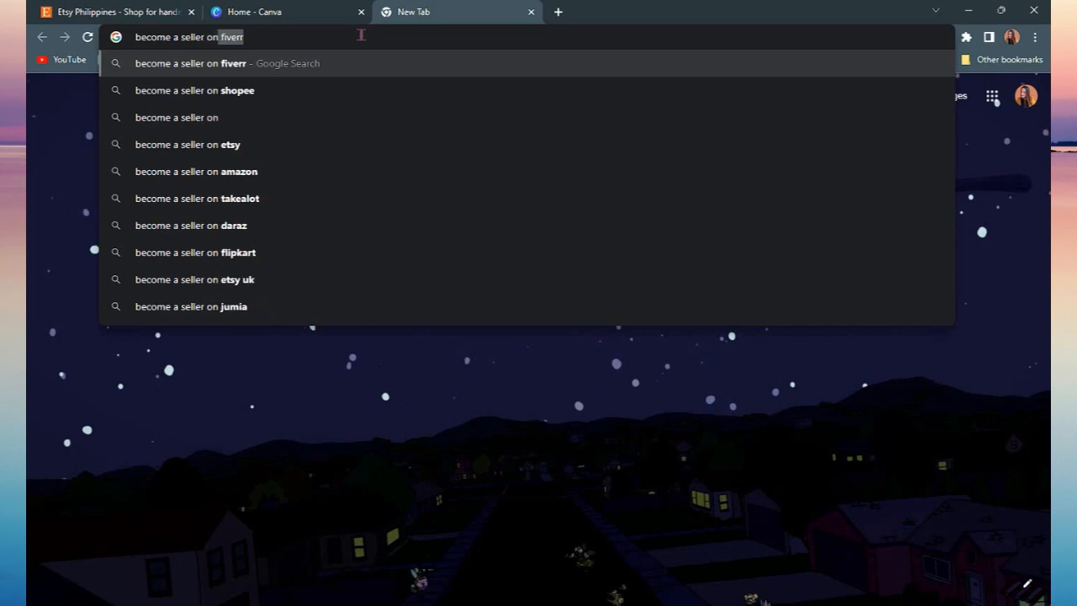
Search Google for becoming a seller on Etsy and open Etsy's Become a Seller page
{"action": "key", "text": "Return"}
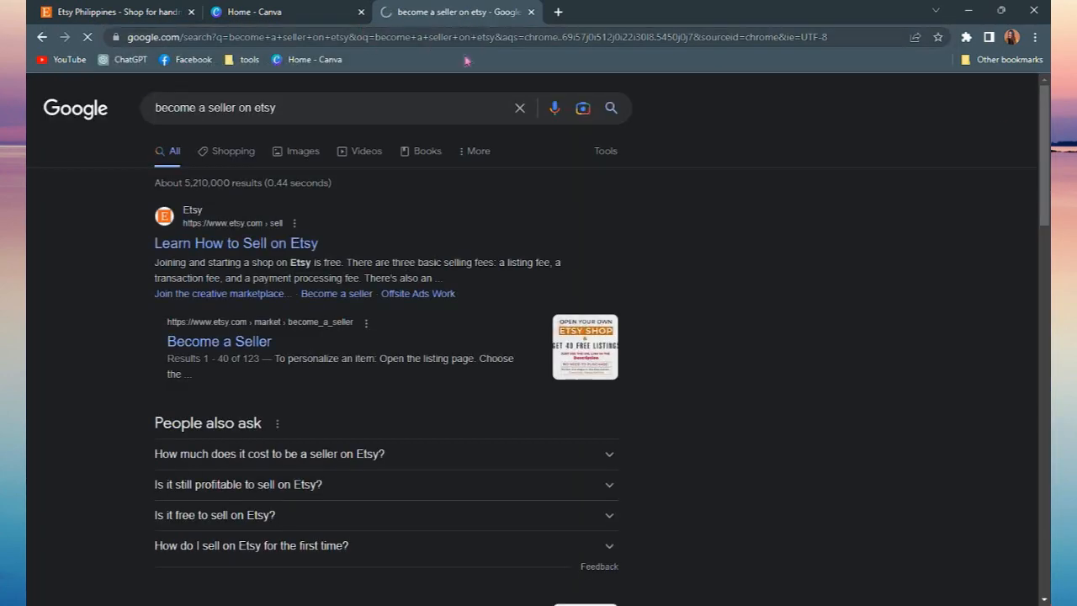
{"action": "left_click", "coordinate": [207, 352]}
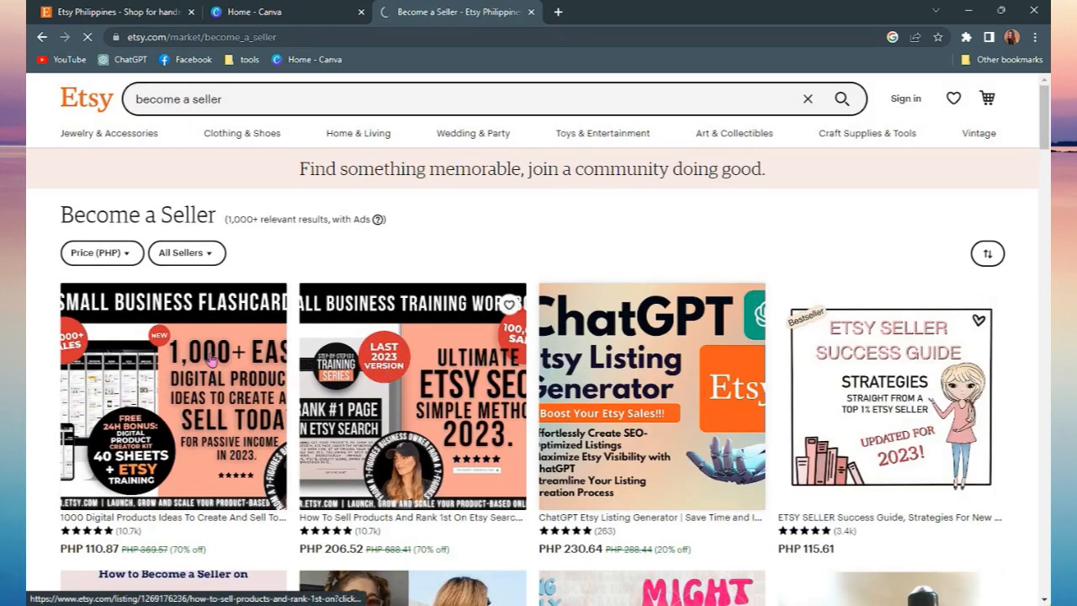
Sign in to Etsy using the Continue with Google option and pick the seller's Google account
{"action": "left_click", "coordinate": [912, 105]}
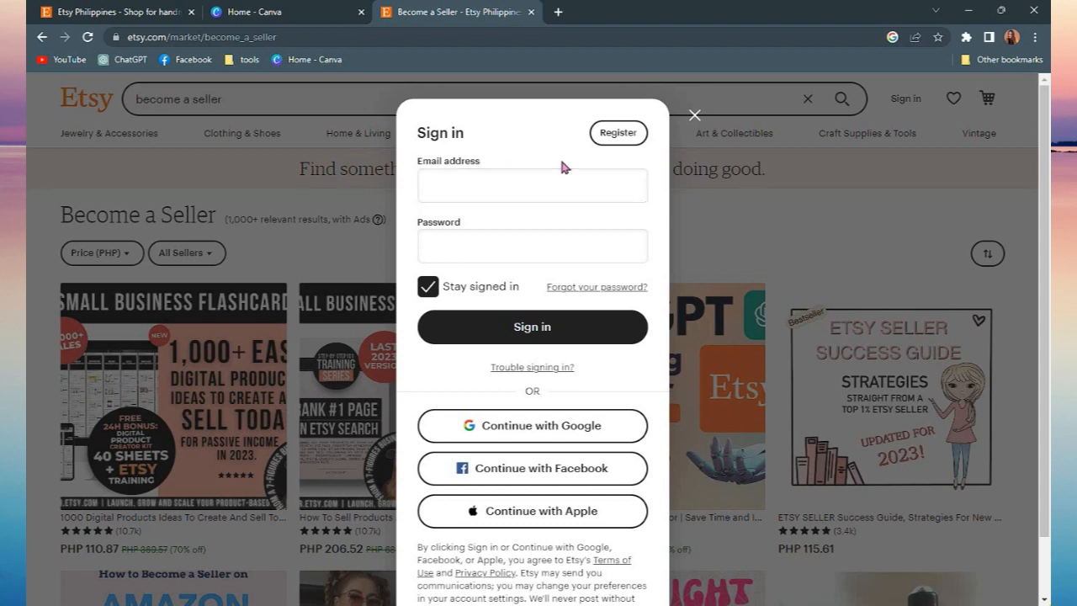
{"action": "left_click", "coordinate": [542, 434]}
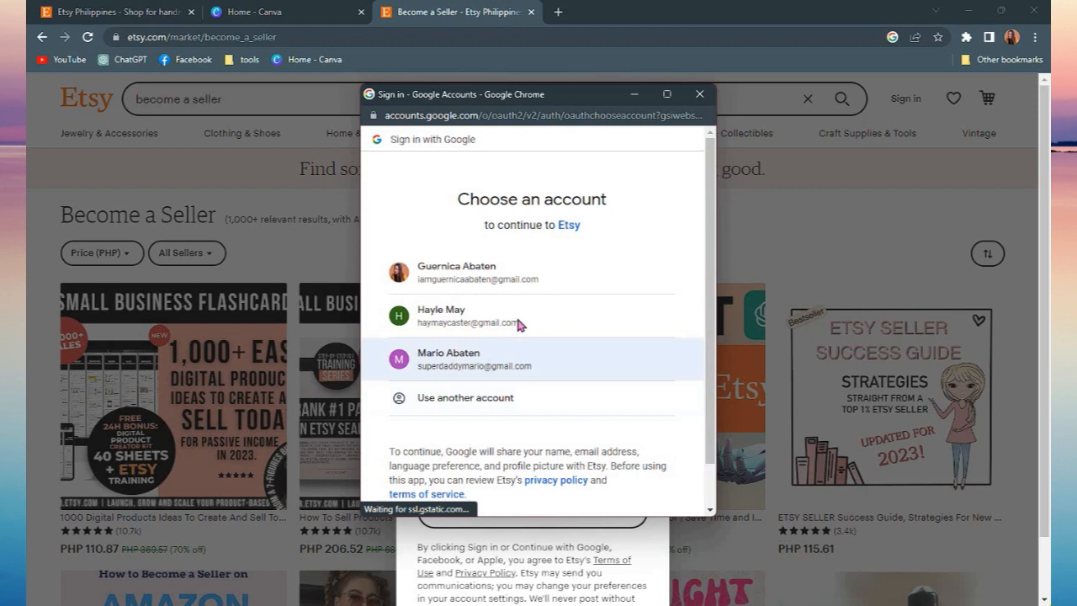
{"action": "left_click", "coordinate": [517, 320]}
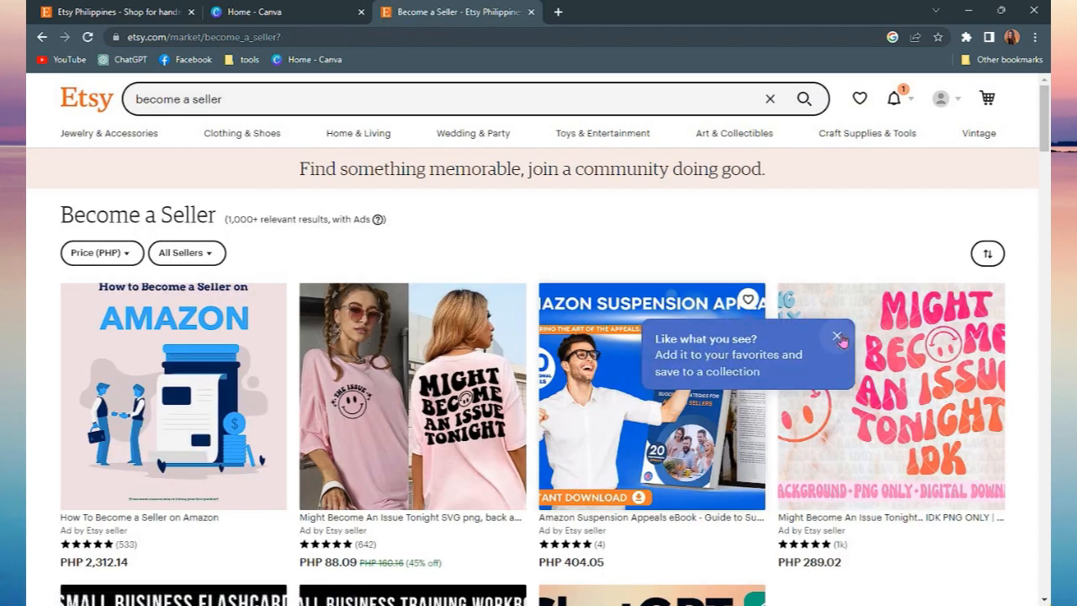
Return to the Etsy home page and search Etsy for "digital planner"
{"action": "left_click", "coordinate": [899, 98]}
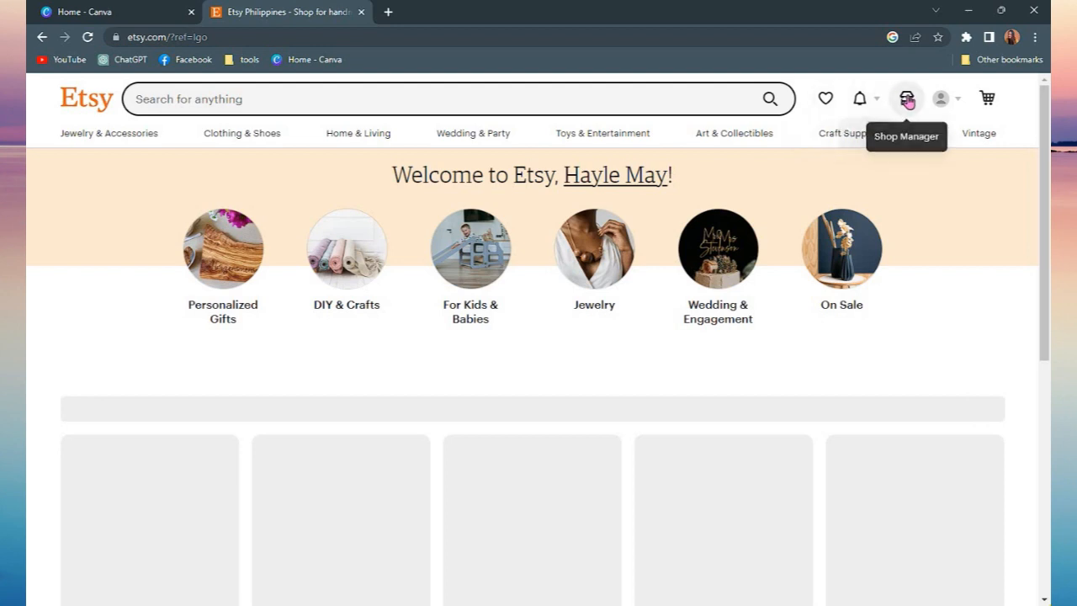
{"action": "left_click", "coordinate": [439, 102]}
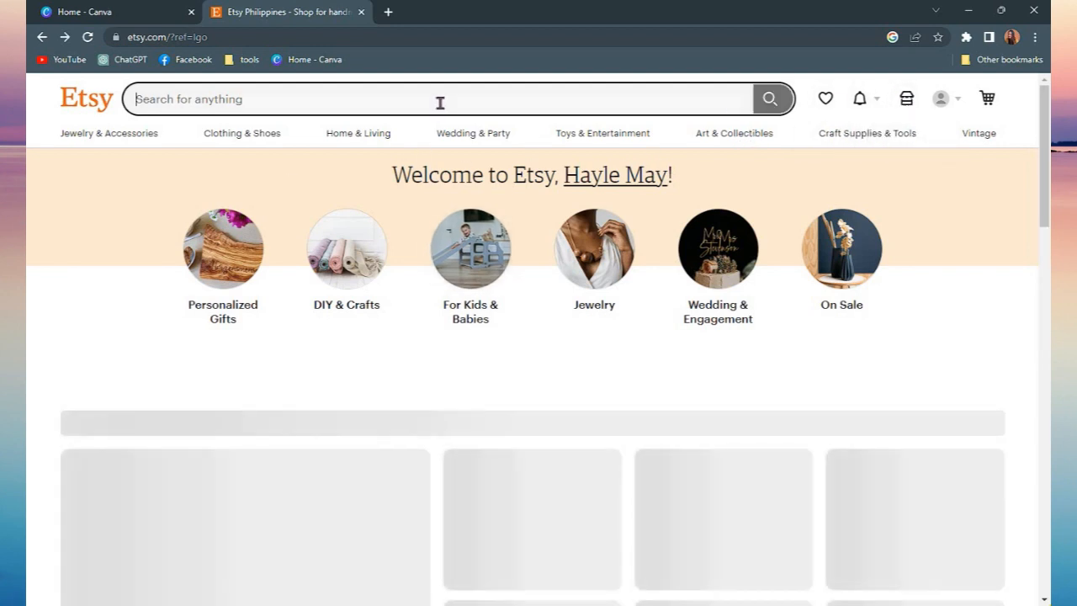
{"action": "type", "text": "digital pl"}
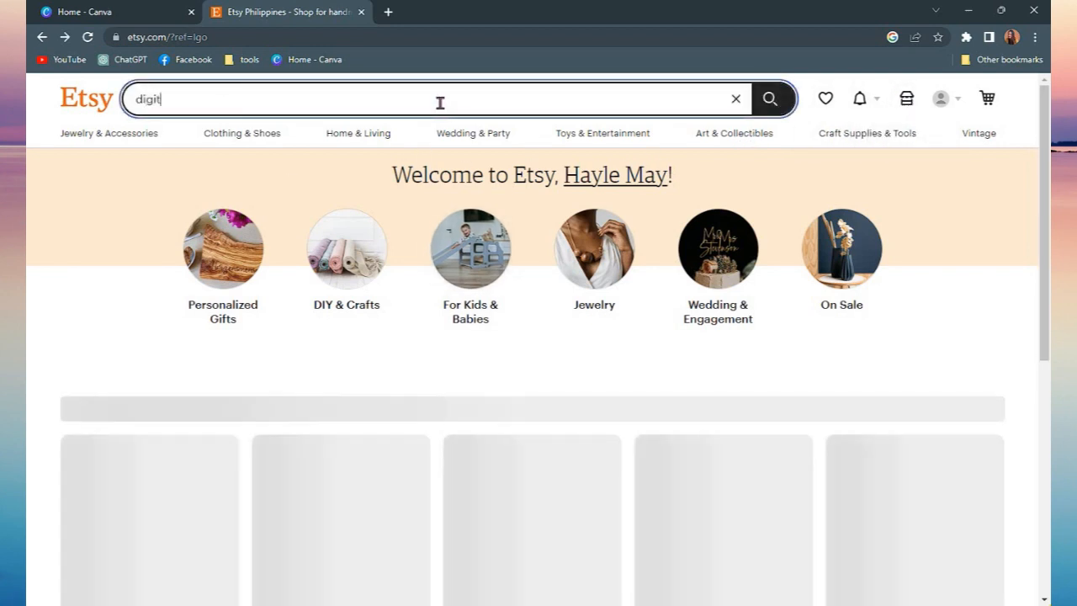
{"action": "type", "text": "anner"}
{"action": "key", "text": "Return"}
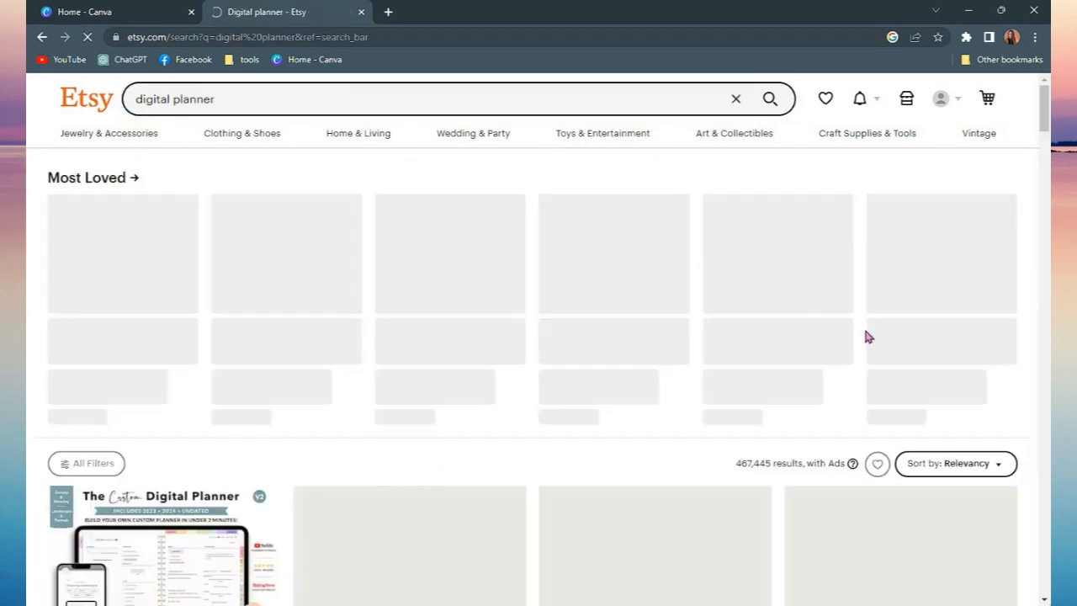
Browse the digital planner search results and open the Undated Goodnotes Planner listing
{"action": "scroll", "coordinate": [456, 315], "scroll_direction": "down", "scroll_amount": 2}
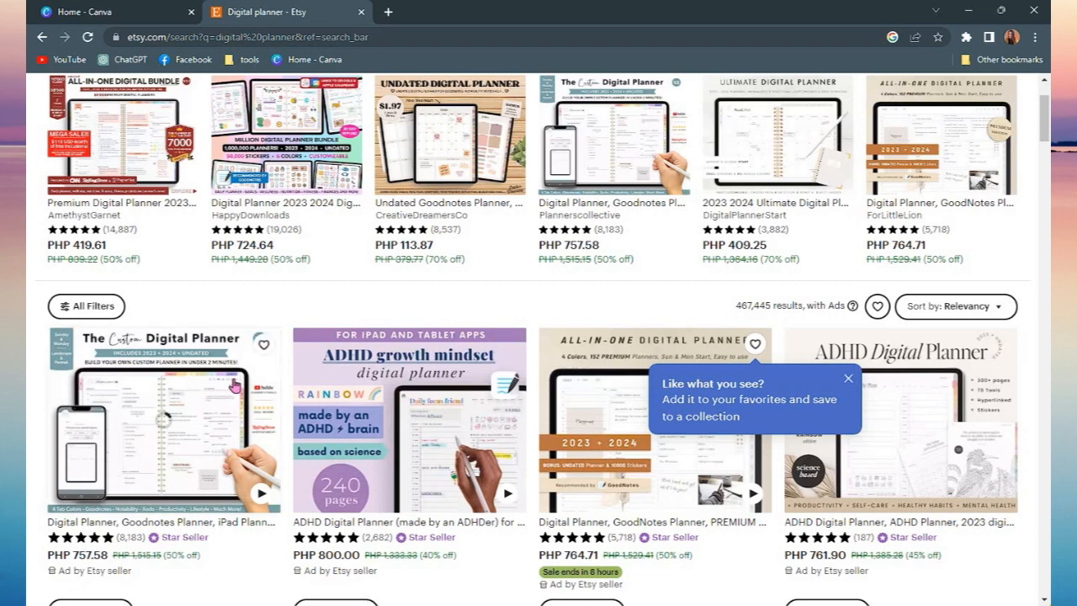
{"action": "scroll", "coordinate": [236, 383], "scroll_direction": "up", "scroll_amount": 2}
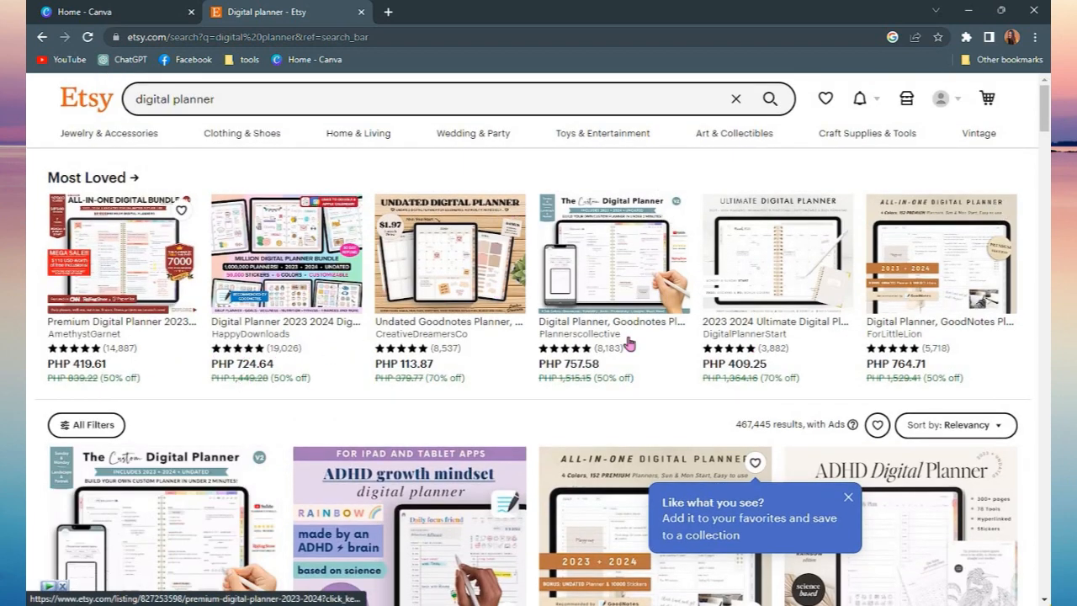
{"action": "scroll", "coordinate": [996, 420], "scroll_direction": "down", "scroll_amount": 4}
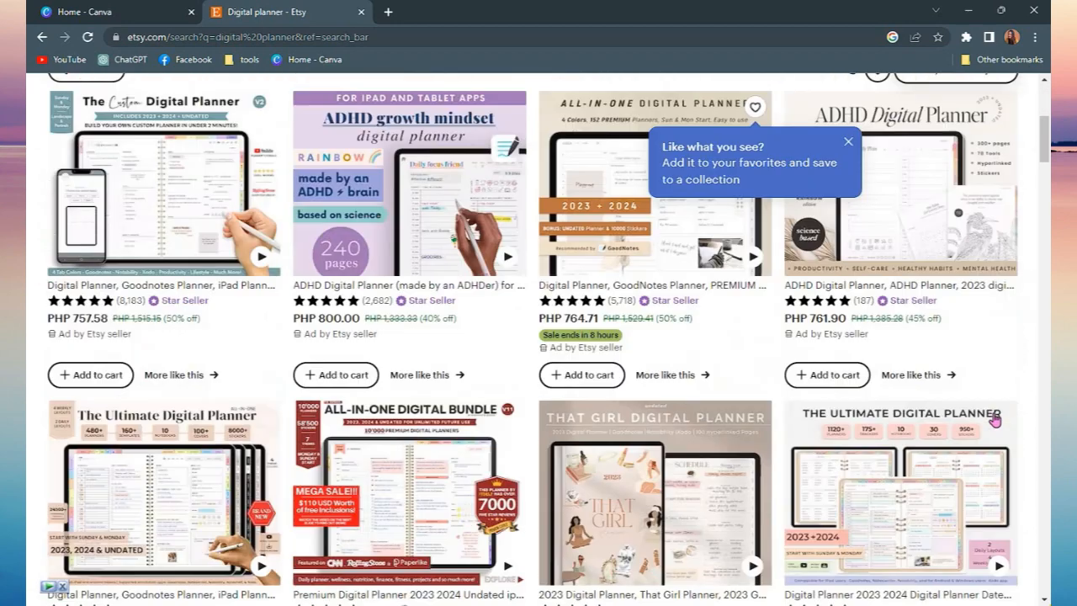
{"action": "scroll", "coordinate": [104, 366], "scroll_direction": "down", "scroll_amount": 3}
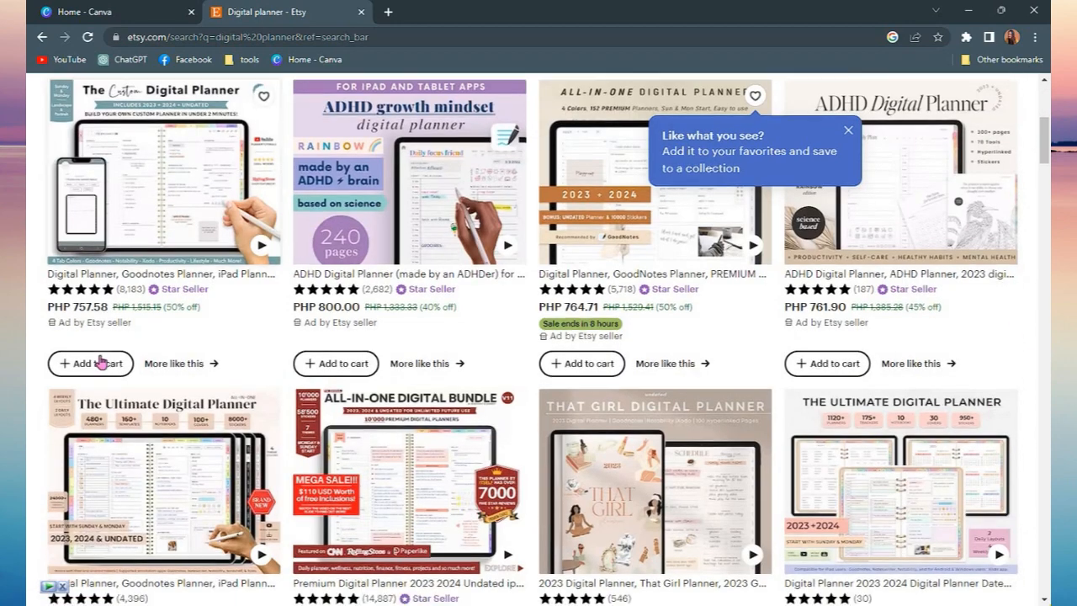
{"action": "scroll", "coordinate": [444, 292], "scroll_direction": "up", "scroll_amount": 7}
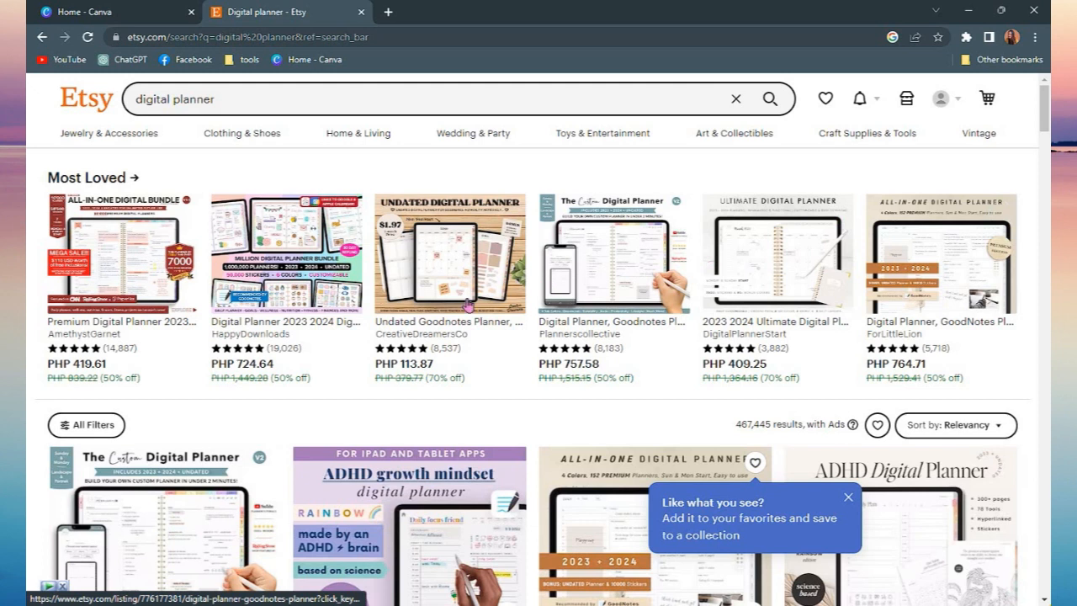
{"action": "left_click", "coordinate": [445, 291]}
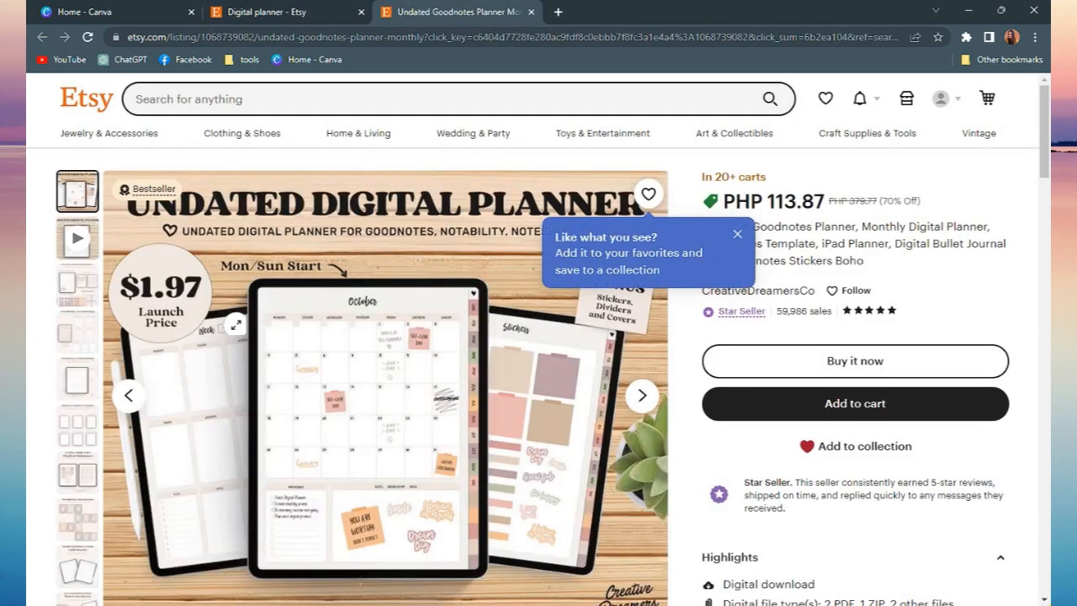
Page through the listing's product images to examine what the planner includes
{"action": "left_click", "coordinate": [648, 406]}
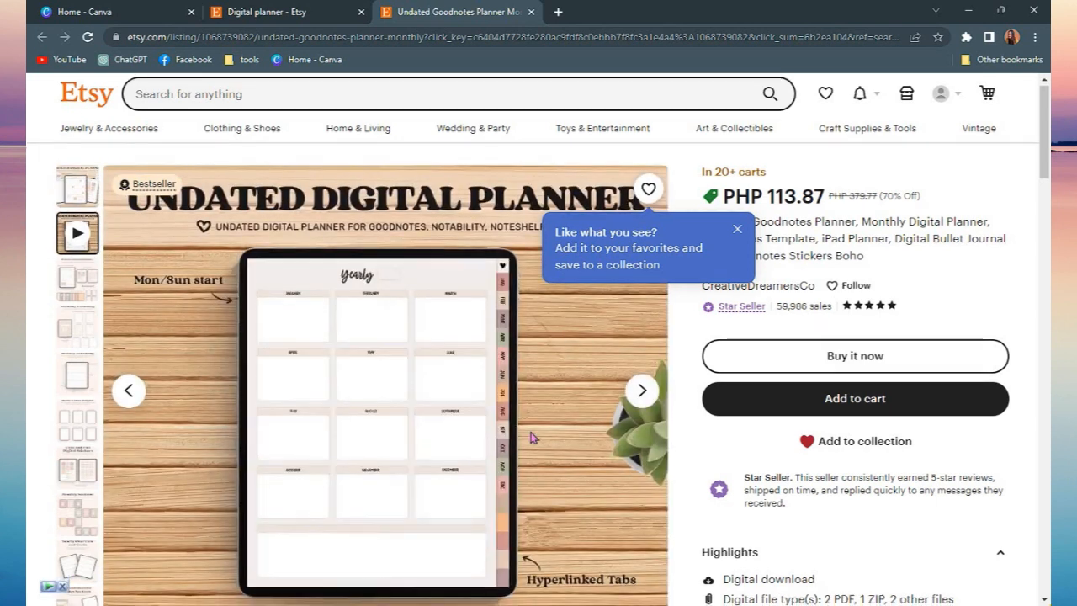
{"action": "scroll", "coordinate": [384, 169], "scroll_direction": "down", "scroll_amount": 2}
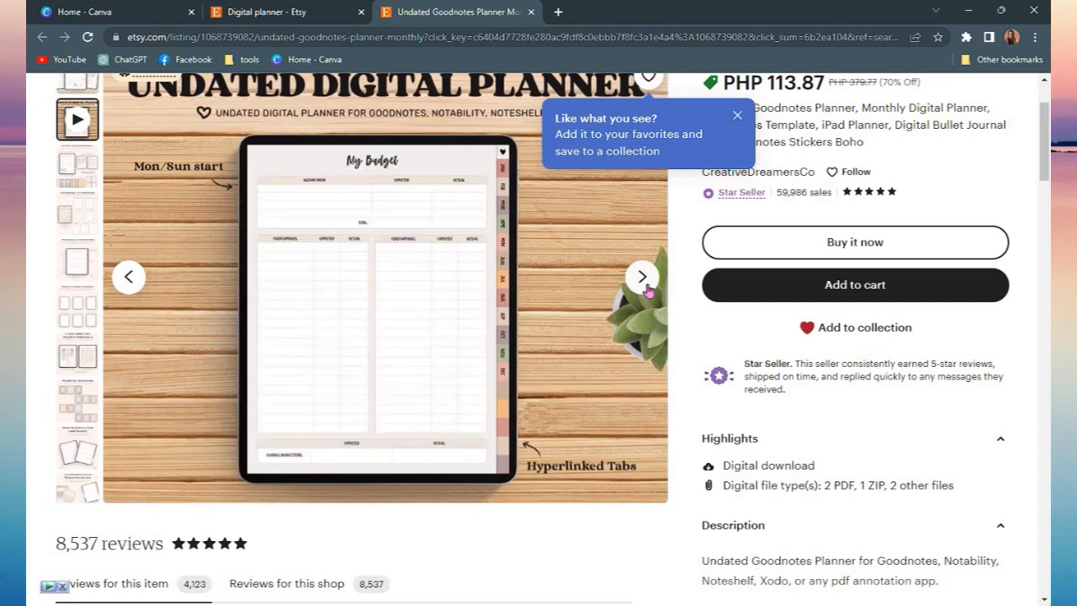
{"action": "left_click", "coordinate": [643, 277]}
{"action": "scroll", "coordinate": [623, 303], "scroll_direction": "up", "scroll_amount": 2}
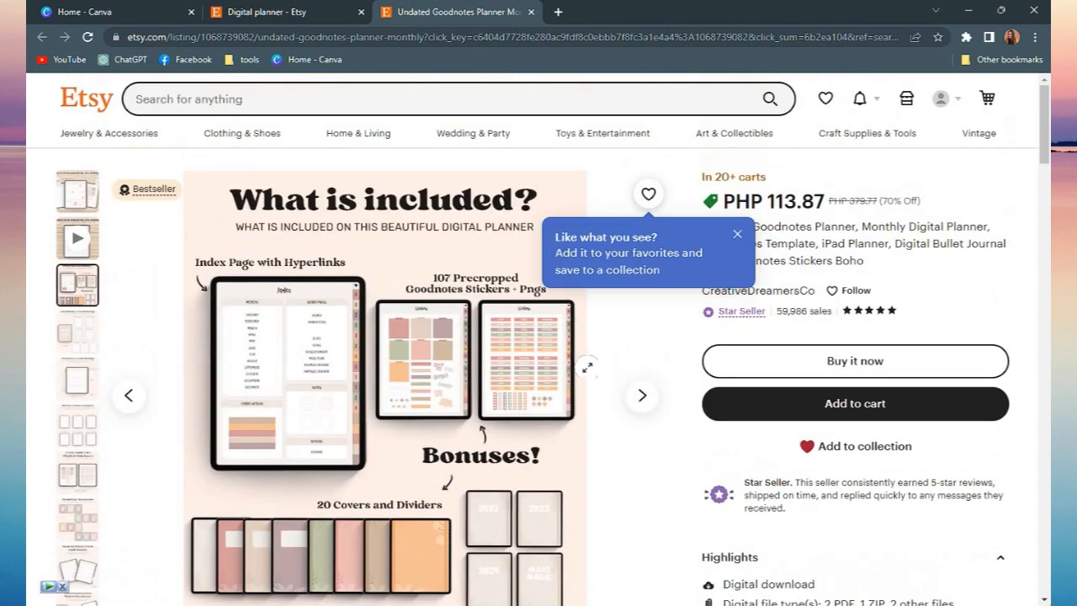
{"action": "left_click", "coordinate": [642, 396]}
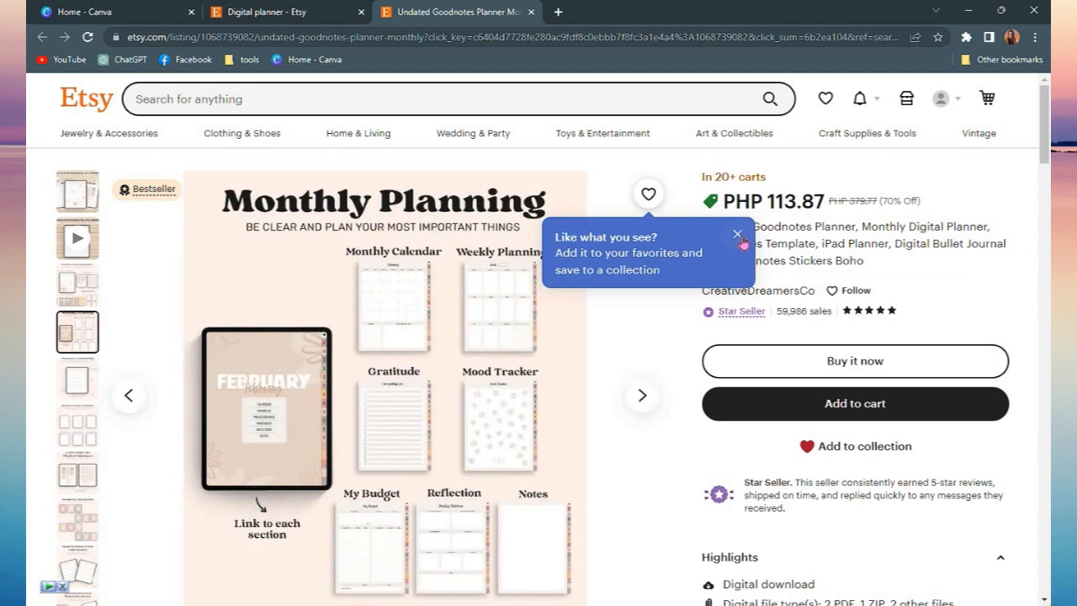
{"action": "scroll", "coordinate": [641, 402], "scroll_direction": "down", "scroll_amount": 2}
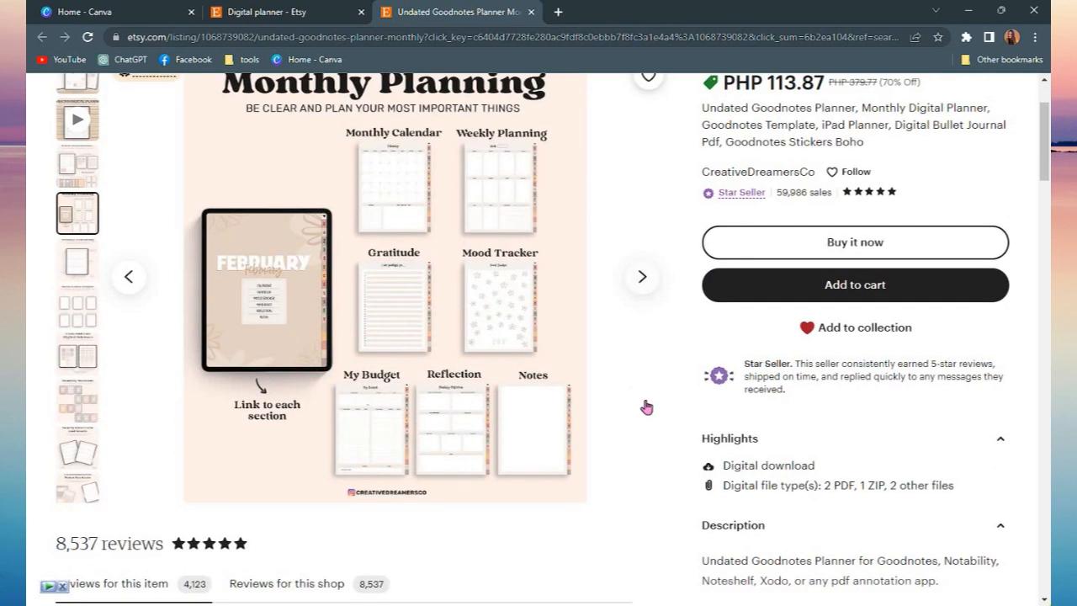
{"action": "scroll", "coordinate": [646, 407], "scroll_direction": "up", "scroll_amount": 2}
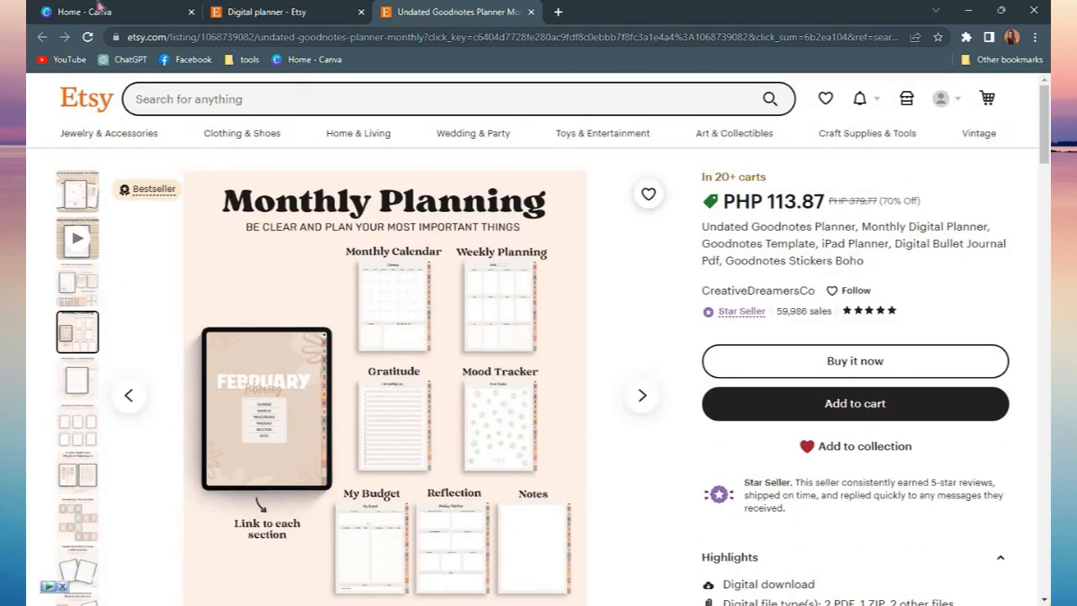
{"action": "left_click", "coordinate": [99, 8]}
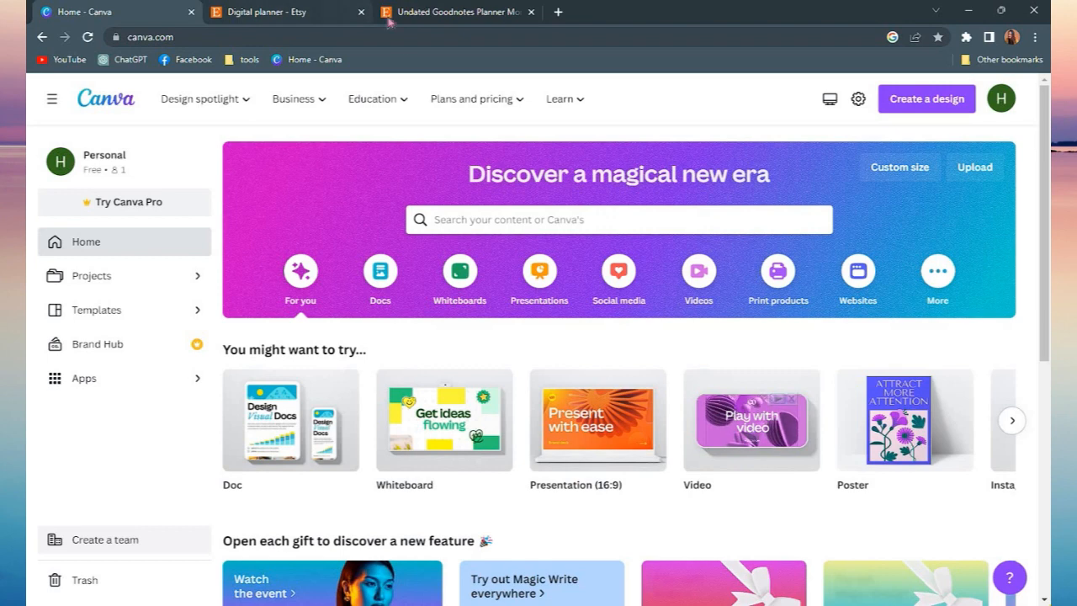
{"action": "left_click", "coordinate": [415, 11]}
{"action": "scroll", "coordinate": [459, 406], "scroll_direction": "down", "scroll_amount": 2}
{"action": "scroll", "coordinate": [468, 409], "scroll_direction": "up", "scroll_amount": 2}
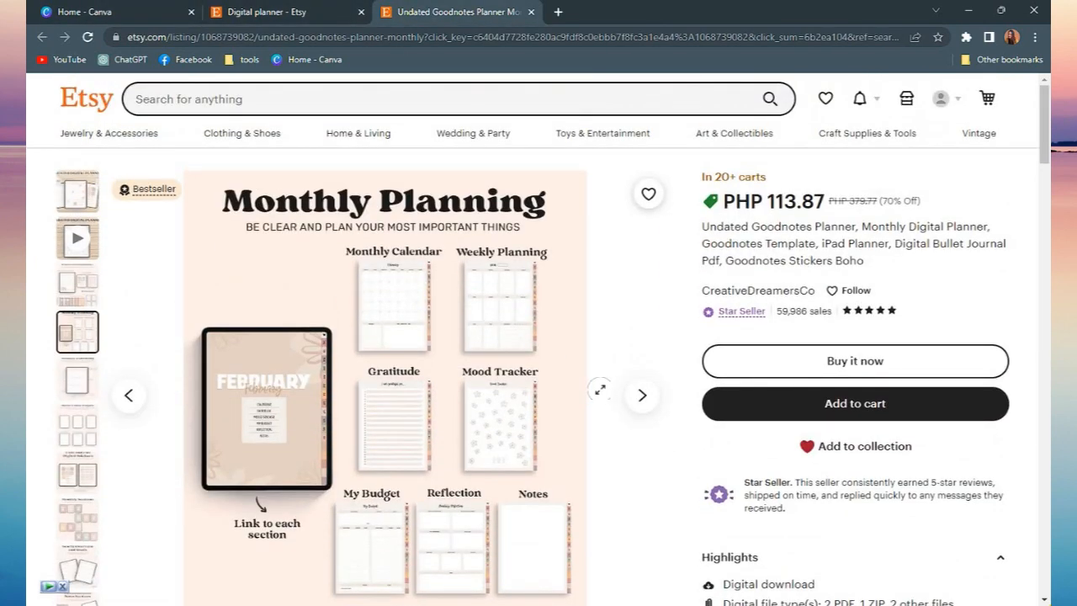
{"action": "scroll", "coordinate": [600, 389], "scroll_direction": "down", "scroll_amount": 2}
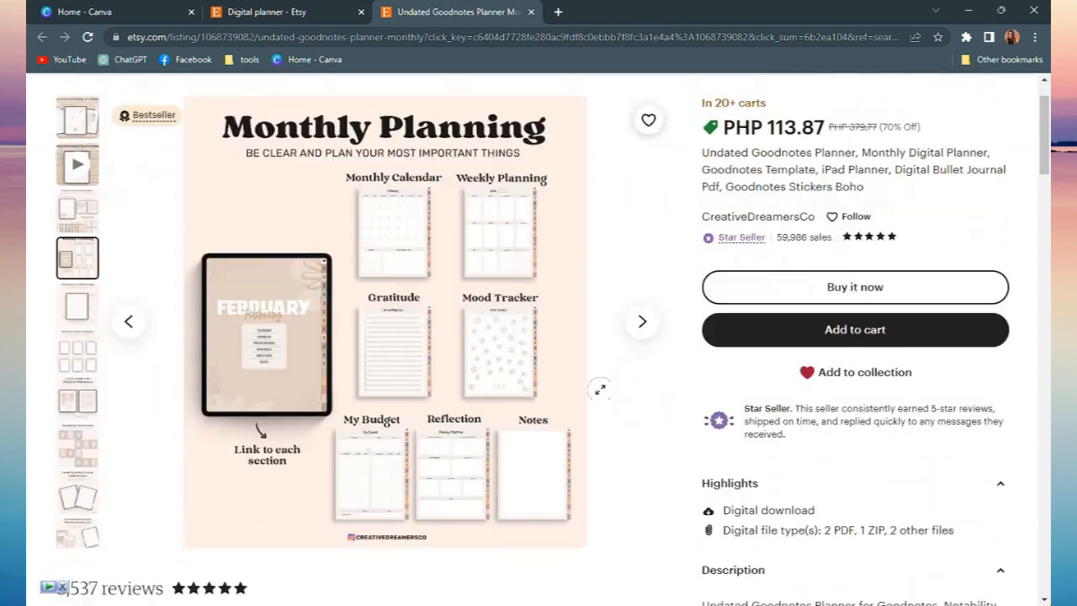
{"action": "scroll", "coordinate": [570, 435], "scroll_direction": "up", "scroll_amount": 2}
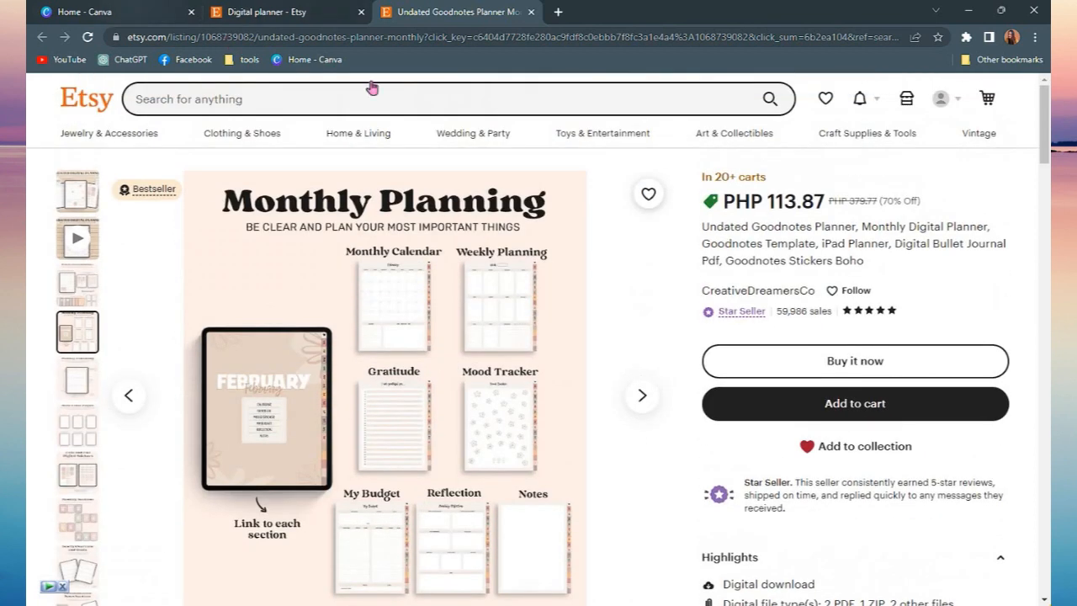
In Canva, create a new design using the A4 Document size
{"action": "left_click", "coordinate": [126, 12]}
{"action": "left_click", "coordinate": [939, 108]}
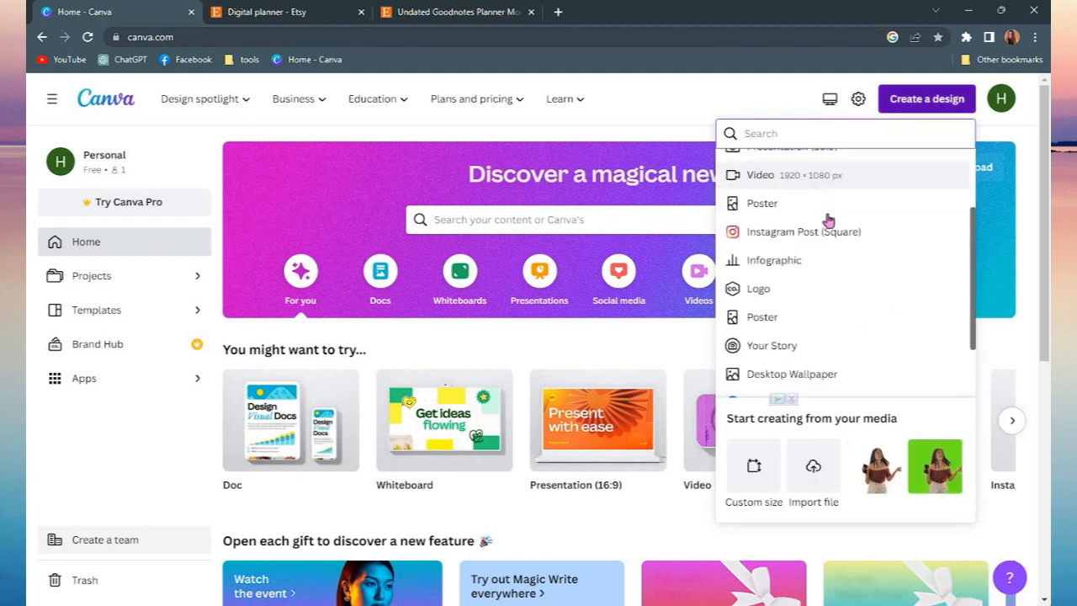
{"action": "scroll", "coordinate": [829, 220], "scroll_direction": "down", "scroll_amount": 4}
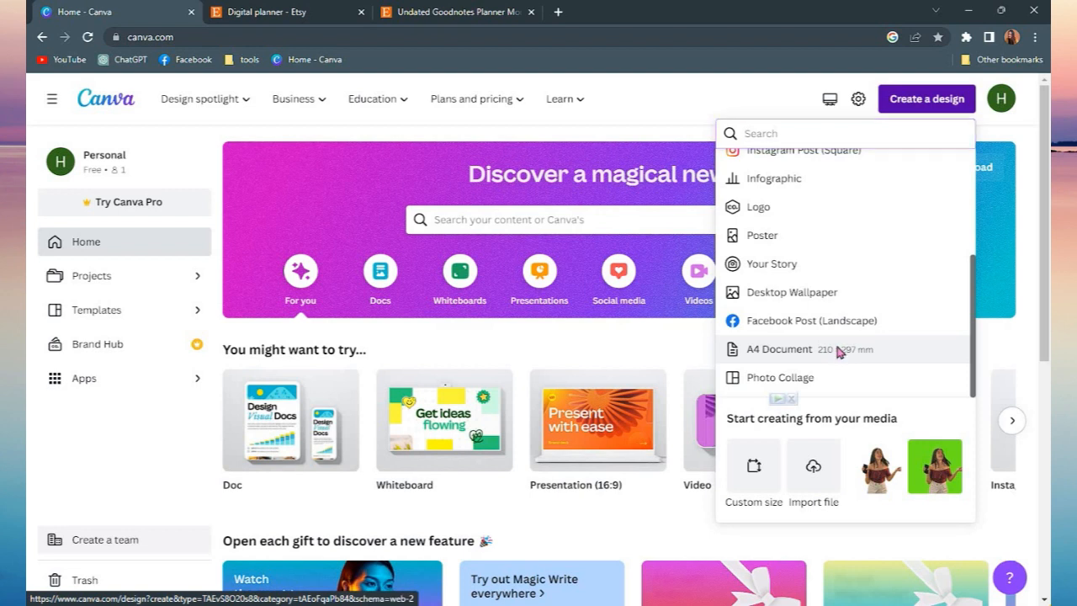
{"action": "left_click", "coordinate": [837, 352]}
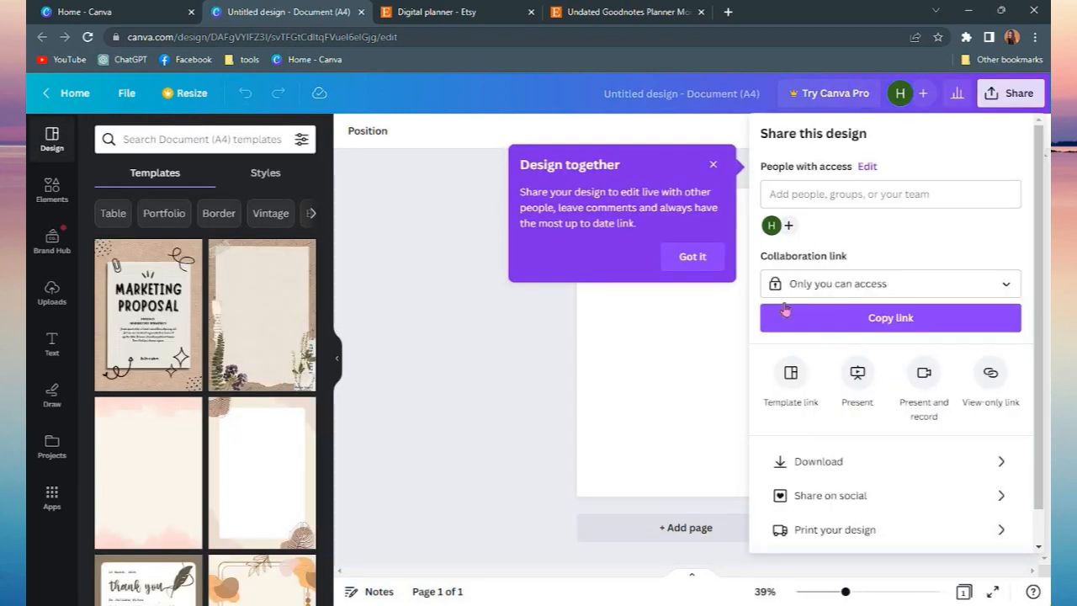
Close the sharing panel and zoom the blank A4 page to 46%
{"action": "left_click", "coordinate": [481, 312]}
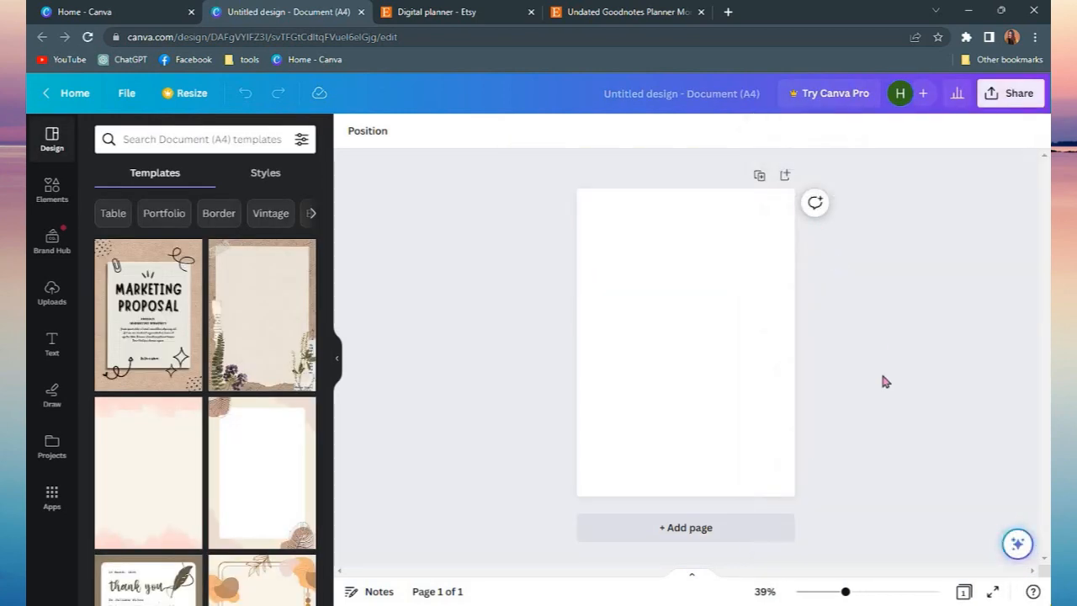
{"action": "left_click_drag", "start_coordinate": [844, 594], "coordinate": [852, 592]}
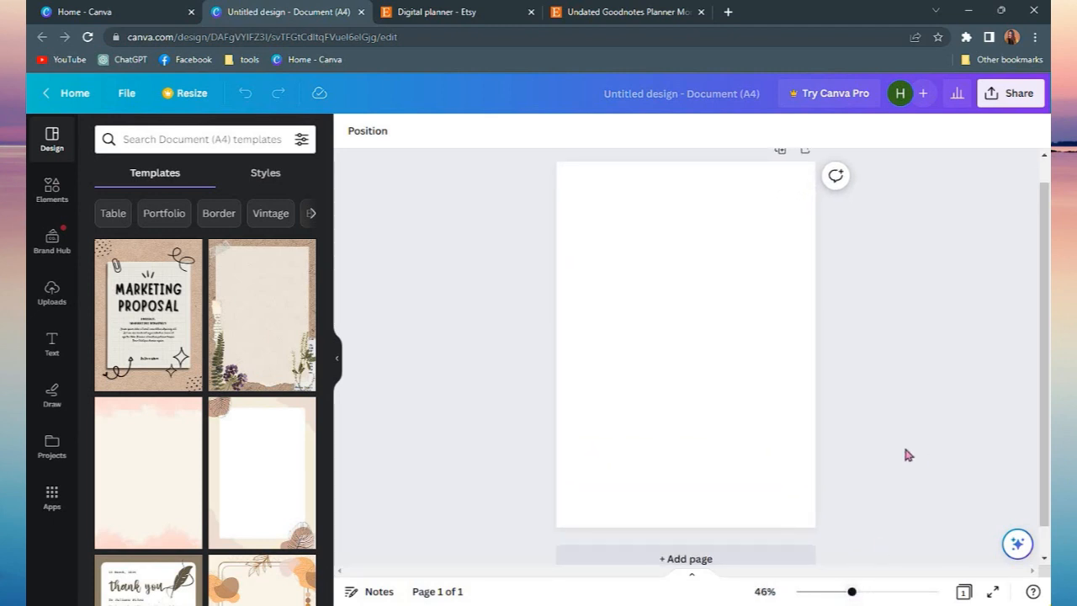
{"action": "scroll", "coordinate": [228, 342], "scroll_direction": "down", "scroll_amount": 5}
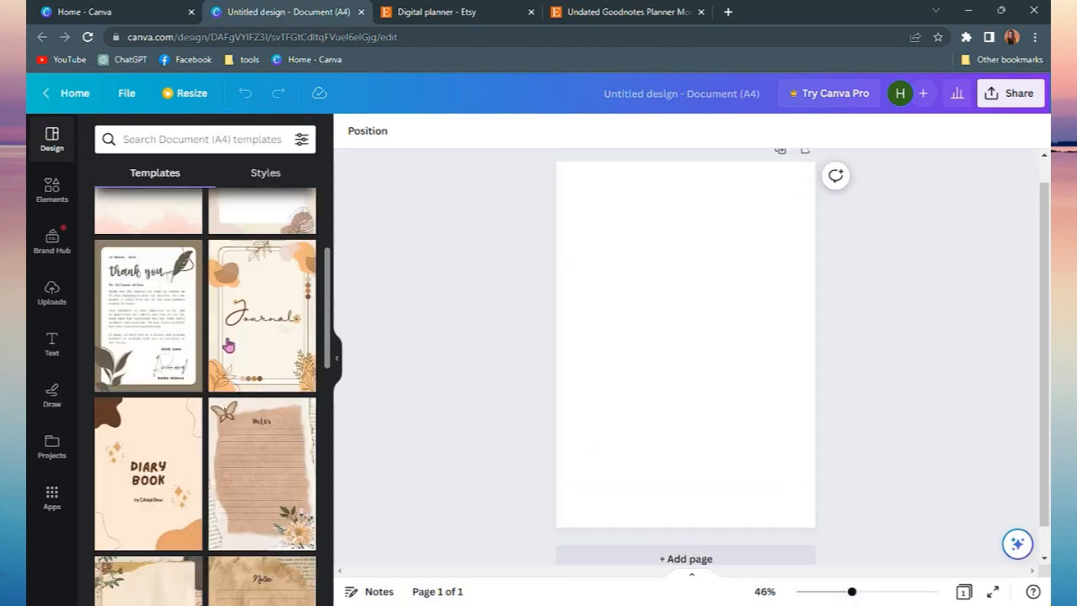
{"action": "scroll", "coordinate": [126, 287], "scroll_direction": "up", "scroll_amount": 2}
{"action": "scroll", "coordinate": [126, 286], "scroll_direction": "up", "scroll_amount": 3}
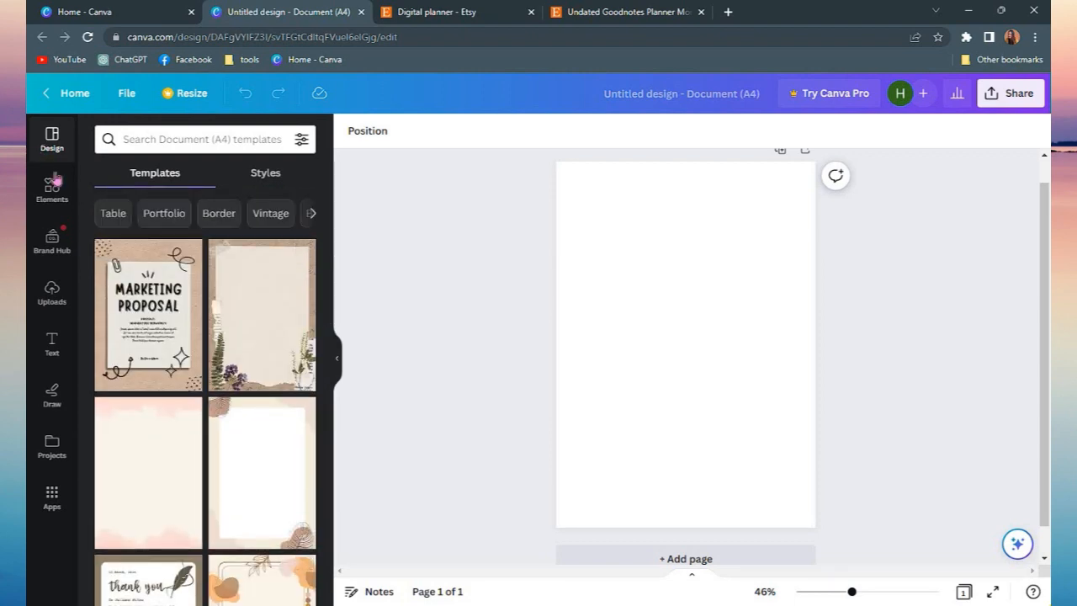
Search the document templates for "digital planner" and browse the results
{"action": "left_click", "coordinate": [153, 146]}
{"action": "type", "text": "digital planner"}
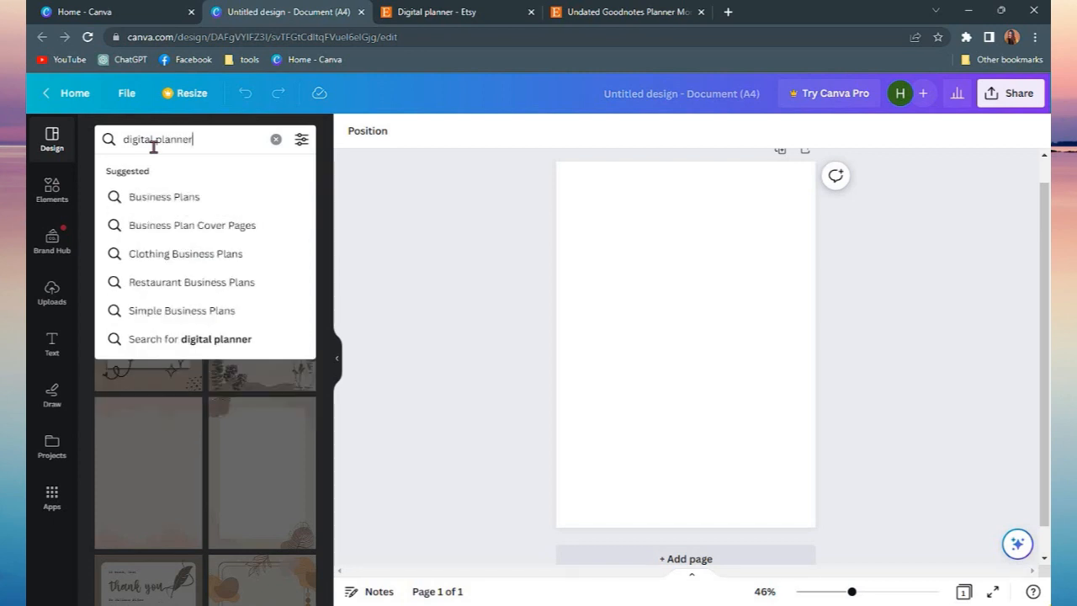
{"action": "key", "text": "Return"}
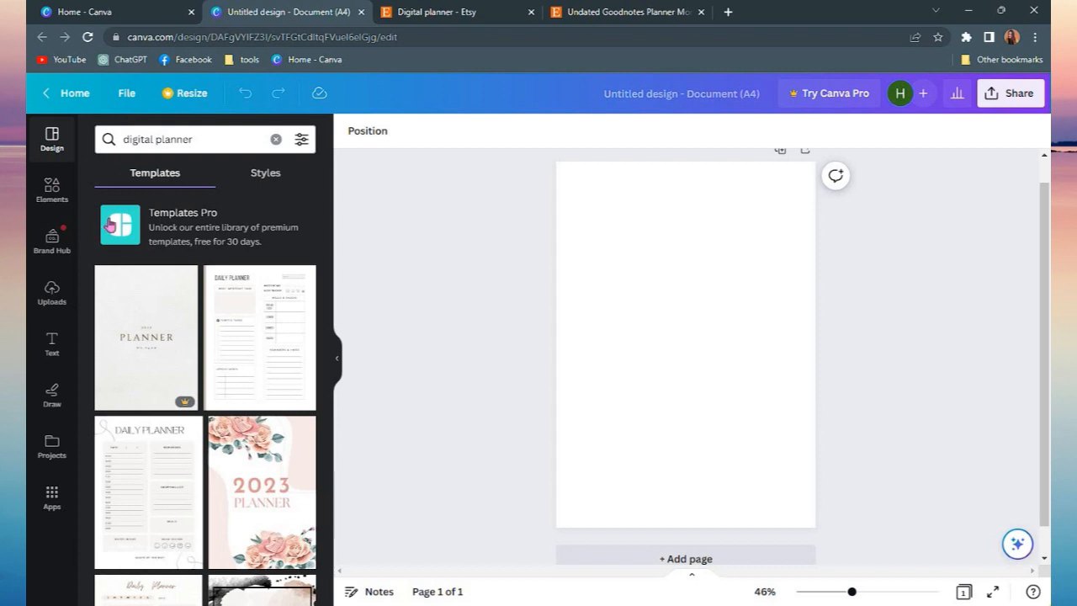
{"action": "scroll", "coordinate": [214, 397], "scroll_direction": "down", "scroll_amount": 2}
{"action": "scroll", "coordinate": [218, 396], "scroll_direction": "down", "scroll_amount": 2}
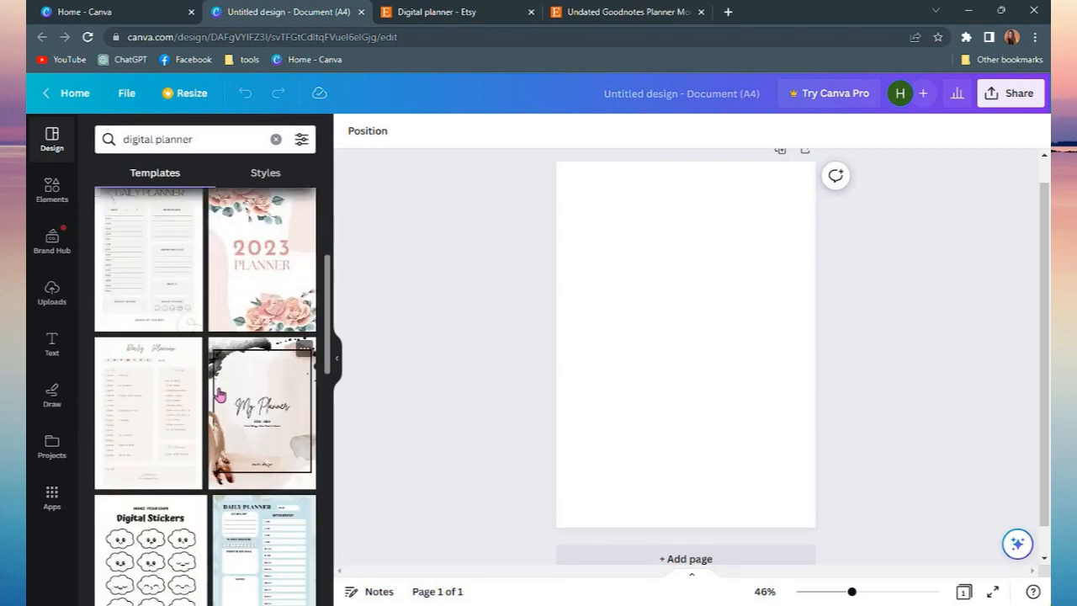
Scroll the planner template results and compare them with the Etsy listing's monthly planning pages
{"action": "scroll", "coordinate": [220, 392], "scroll_direction": "down", "scroll_amount": 10}
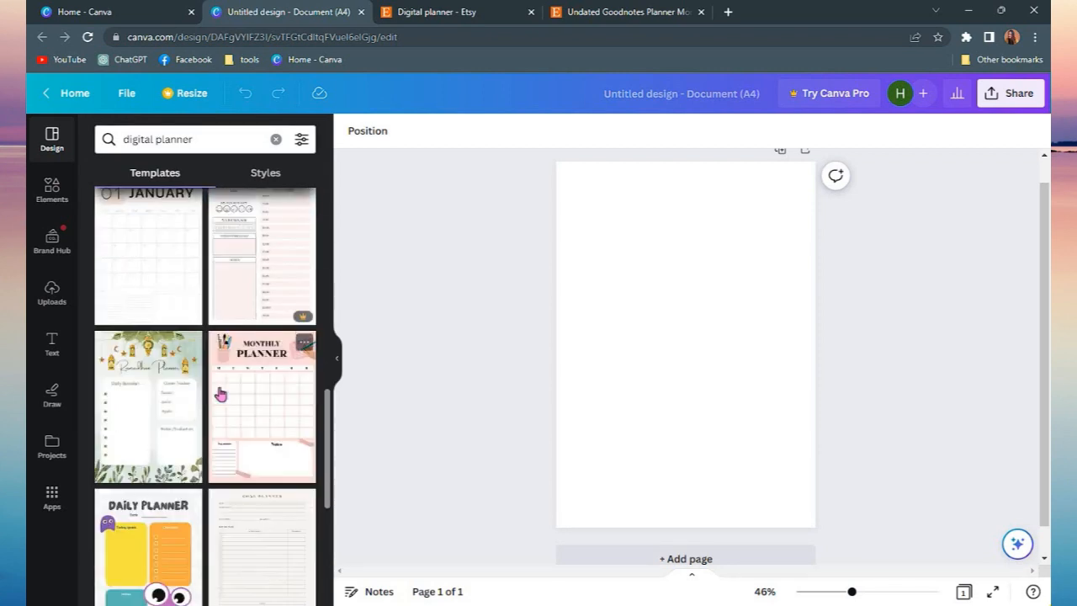
{"action": "scroll", "coordinate": [221, 392], "scroll_direction": "up", "scroll_amount": 8}
{"action": "left_click", "coordinate": [620, 10]}
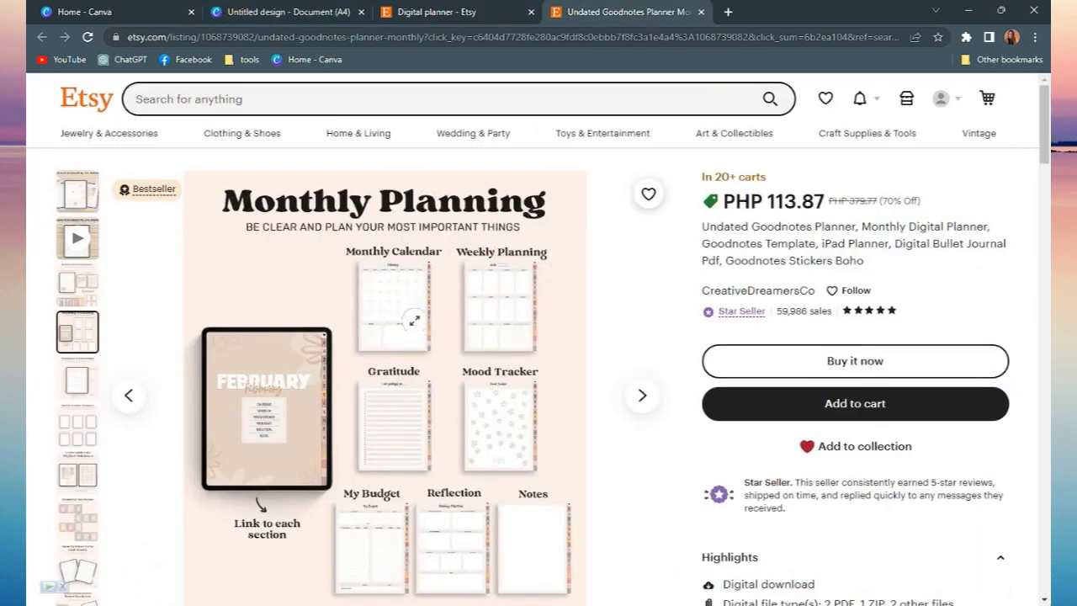
{"action": "left_click", "coordinate": [266, 10]}
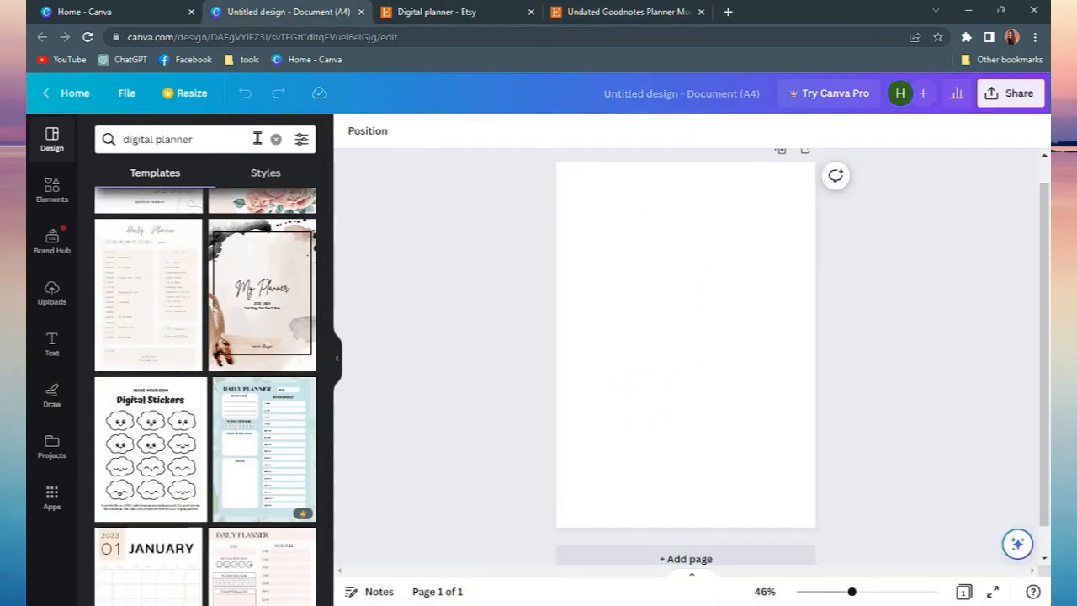
Search the document templates for "monthly calendar" and apply the cactus Monthly Planner template to the page
{"action": "left_click", "coordinate": [276, 139]}
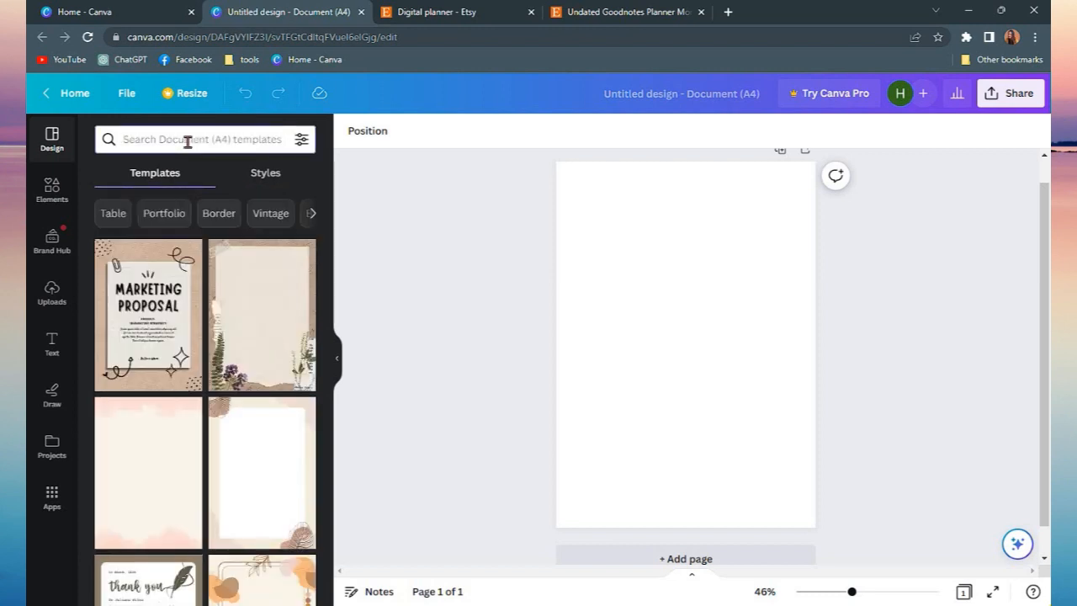
{"action": "type", "text": "mont"}
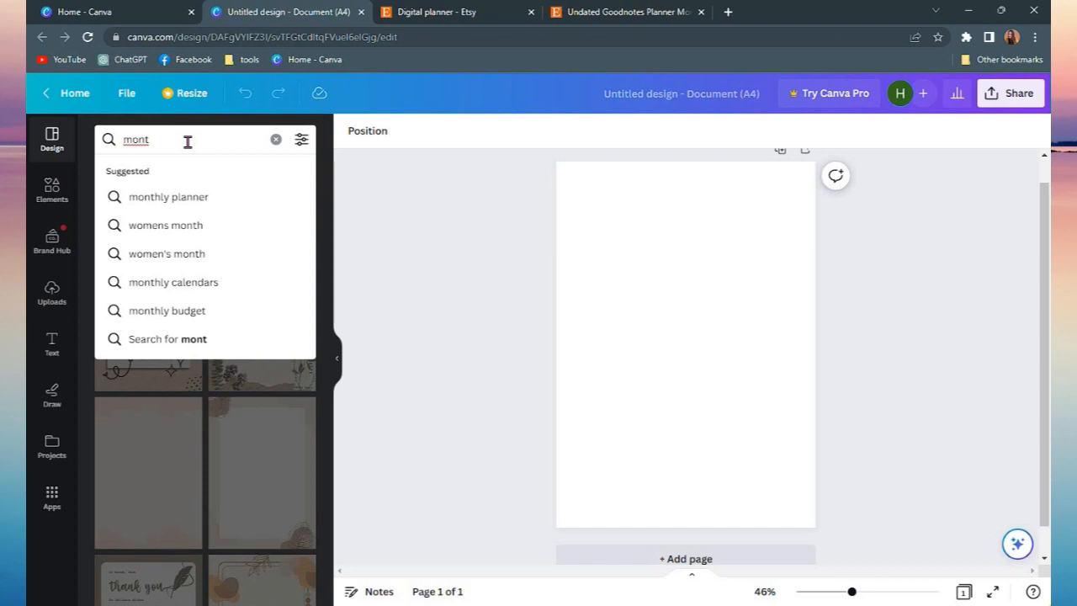
{"action": "type", "text": "hly calendar"}
{"action": "key", "text": "Return"}
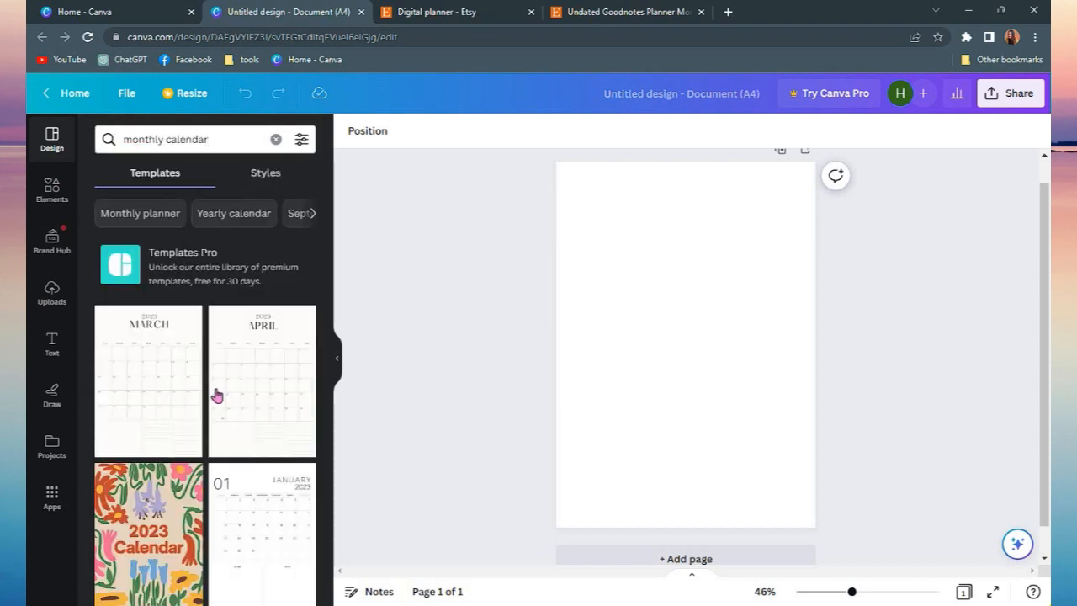
{"action": "scroll", "coordinate": [238, 395], "scroll_direction": "down", "scroll_amount": 2}
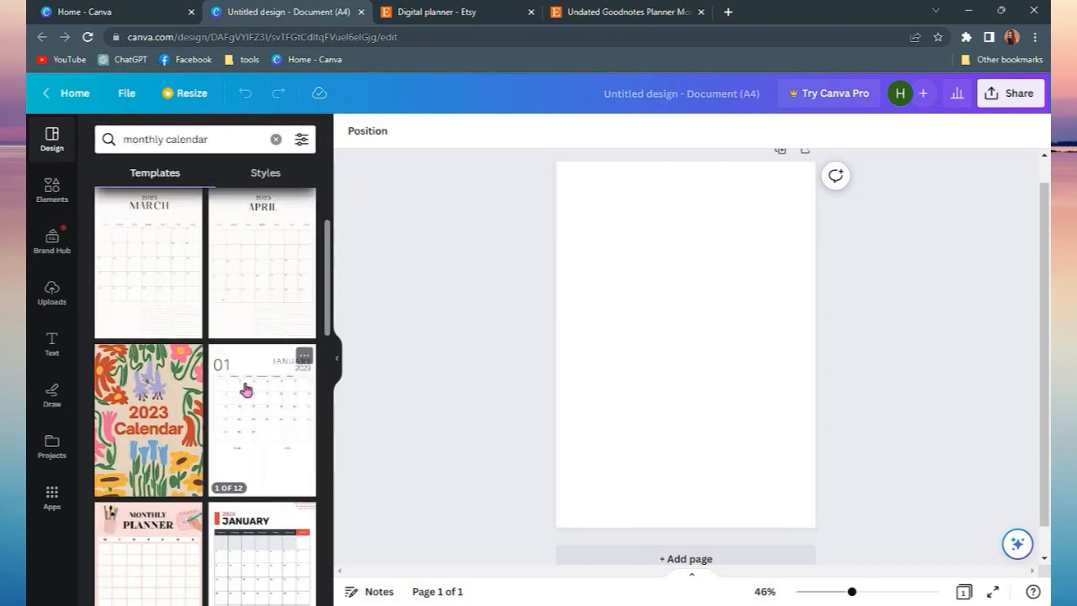
{"action": "scroll", "coordinate": [261, 366], "scroll_direction": "down", "scroll_amount": 3}
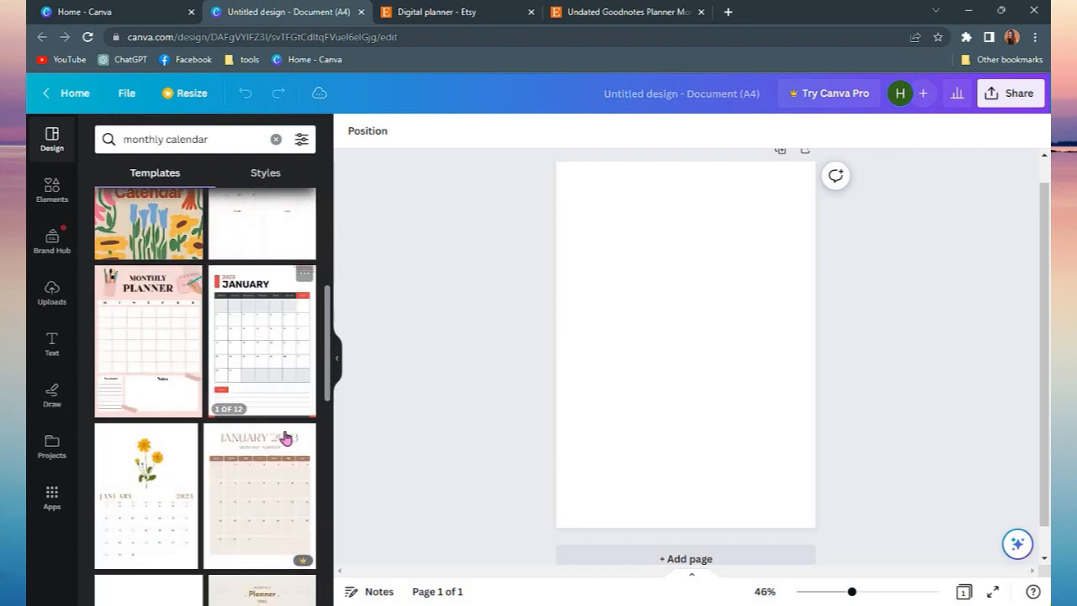
{"action": "scroll", "coordinate": [277, 448], "scroll_direction": "down", "scroll_amount": 1}
{"action": "scroll", "coordinate": [277, 448], "scroll_direction": "down", "scroll_amount": 3}
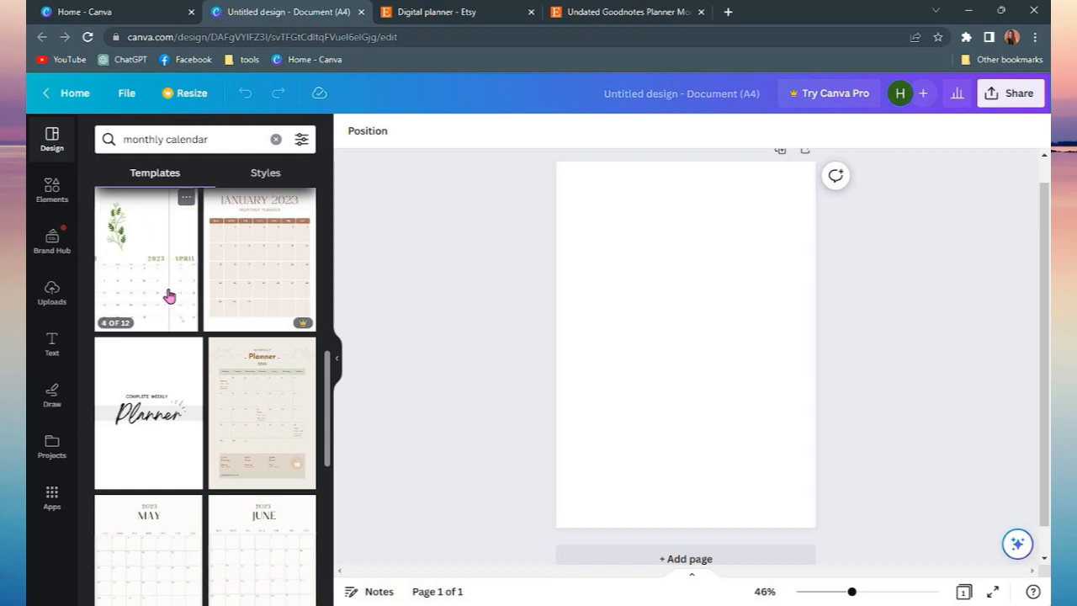
{"action": "scroll", "coordinate": [168, 297], "scroll_direction": "down", "scroll_amount": 5}
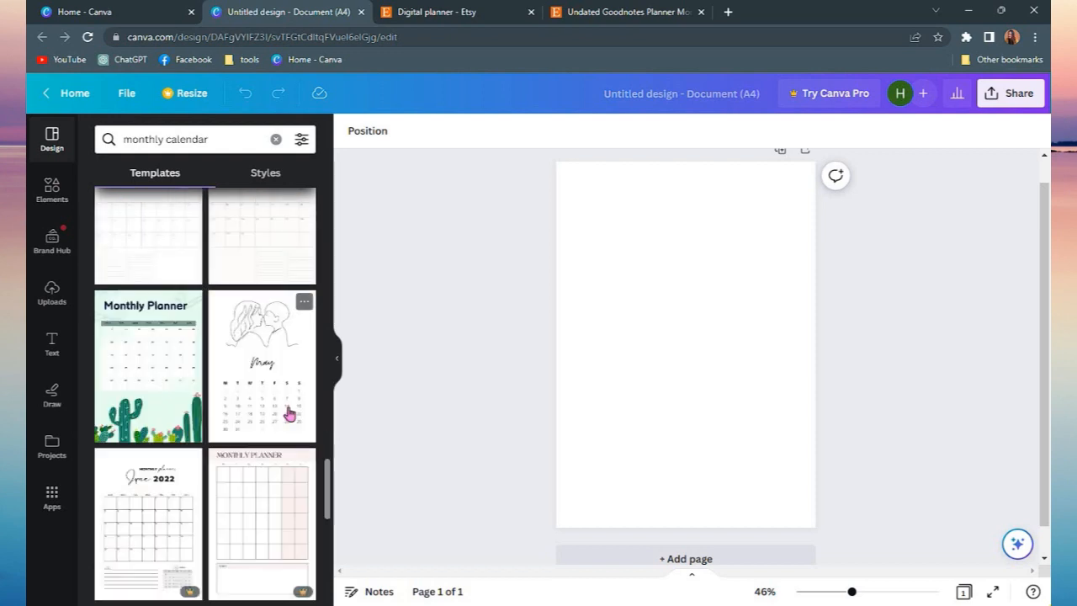
{"action": "left_click", "coordinate": [171, 375]}
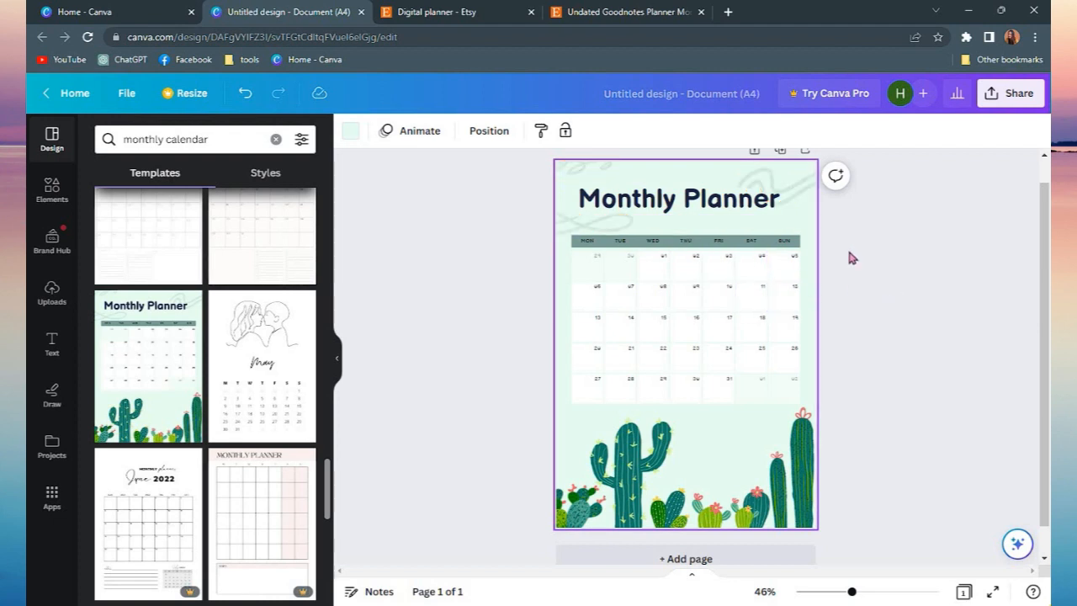
Replace the template's Monthly Planner heading with April 2023
{"action": "left_click", "coordinate": [698, 197]}
{"action": "left_click", "coordinate": [699, 198]}
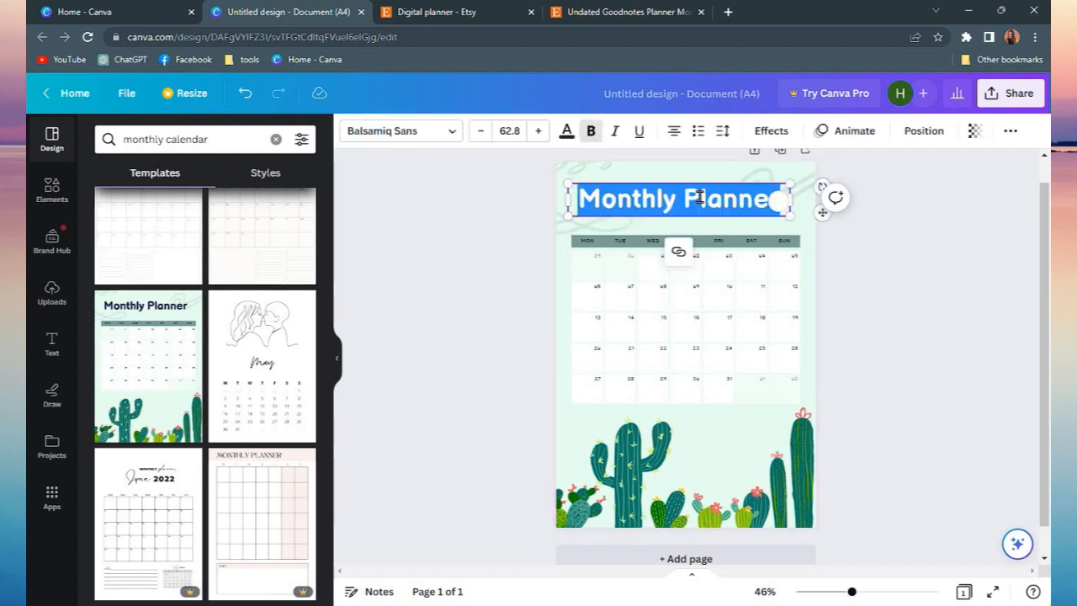
{"action": "type", "text": "April 2"}
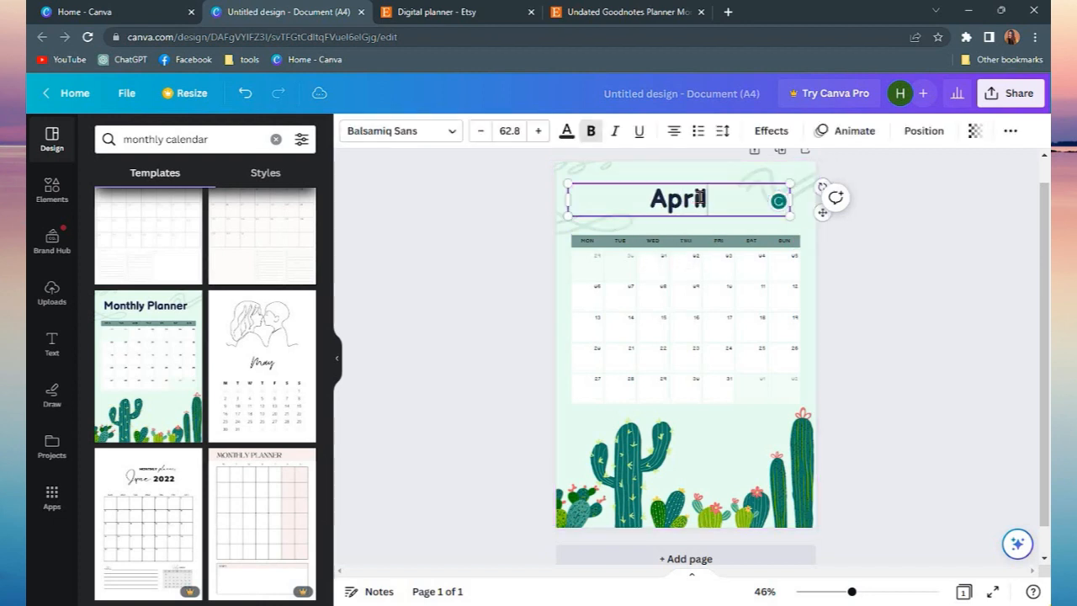
{"action": "type", "text": "3"}
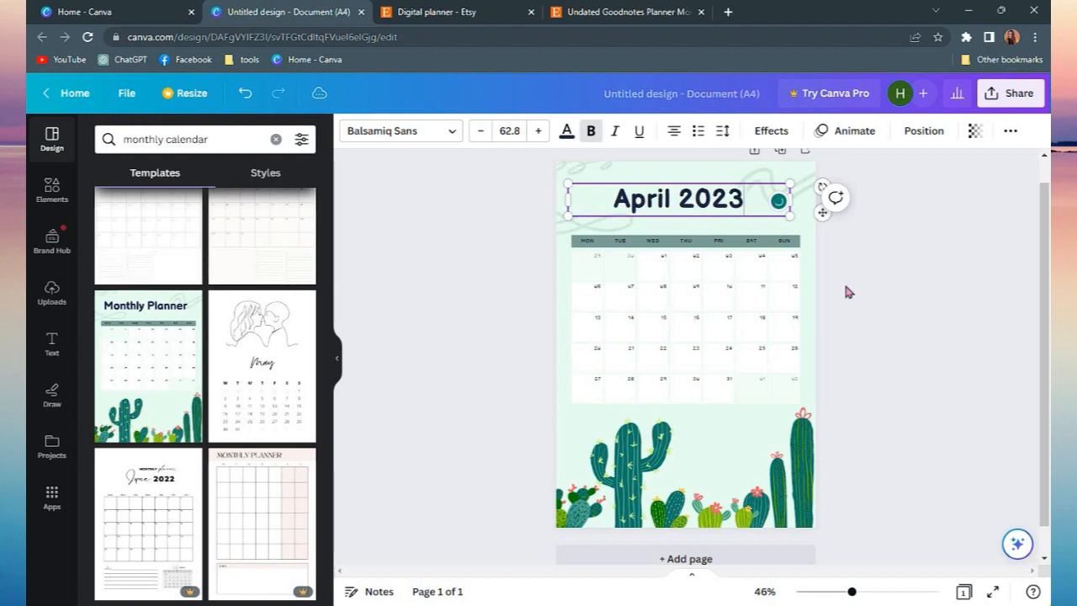
Apply the white-and-black minimalist April 2023 calendar template to a second page
{"action": "left_click_drag", "start_coordinate": [852, 591], "coordinate": [874, 593]}
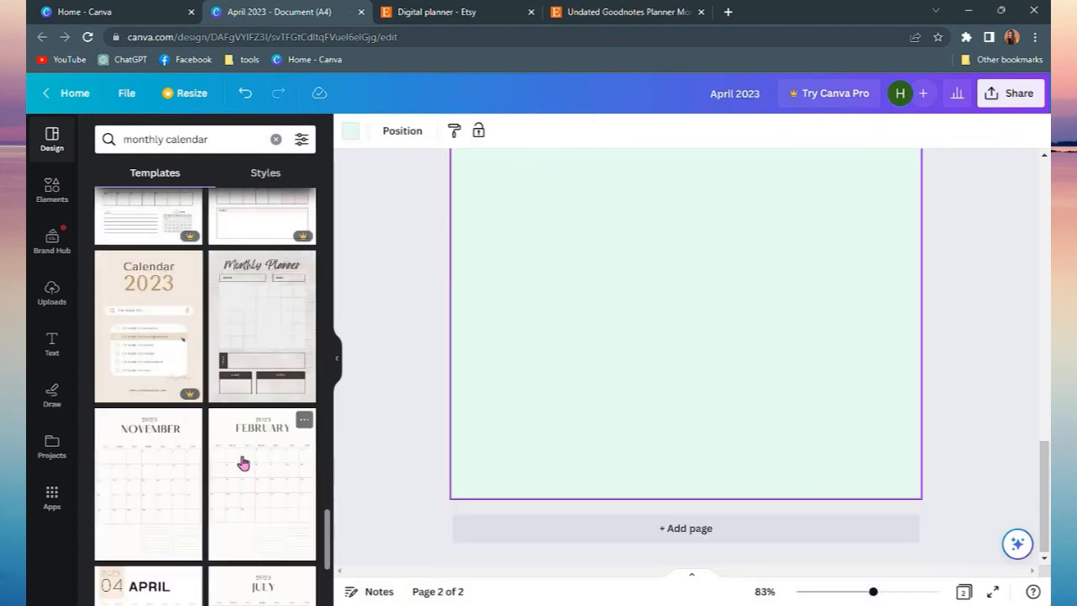
{"action": "scroll", "coordinate": [243, 461], "scroll_direction": "down", "scroll_amount": 4}
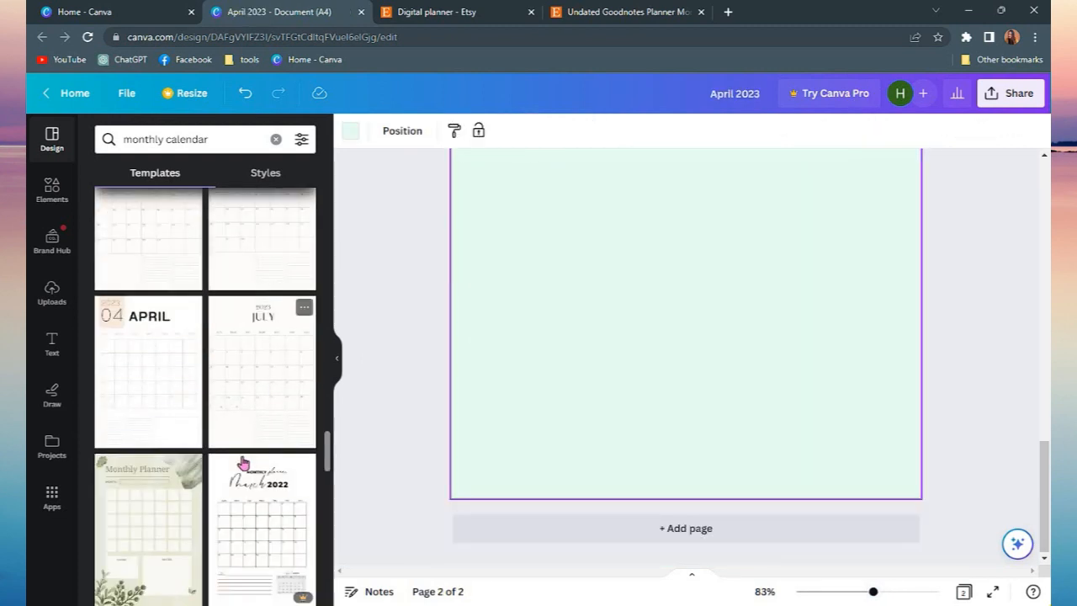
{"action": "left_click", "coordinate": [141, 378]}
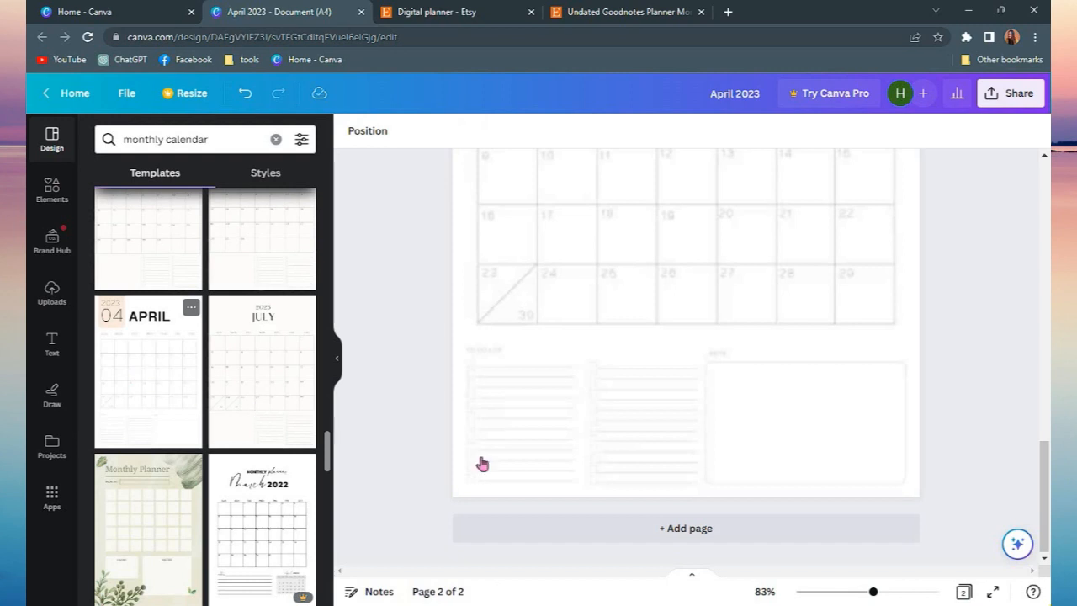
Delete the cactus calendar page so only the minimalist April page remains
{"action": "left_click_drag", "start_coordinate": [874, 595], "coordinate": [862, 592]}
{"action": "scroll", "coordinate": [915, 510], "scroll_direction": "up", "scroll_amount": 3}
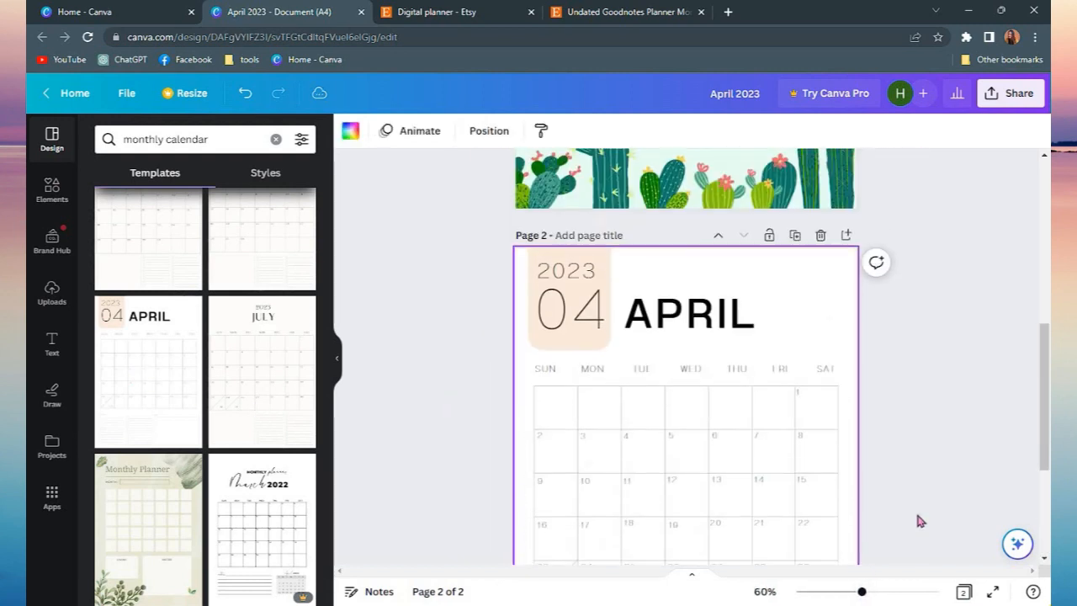
{"action": "left_click_drag", "start_coordinate": [1048, 430], "coordinate": [1046, 451]}
{"action": "left_click_drag", "start_coordinate": [1040, 388], "coordinate": [804, 182]}
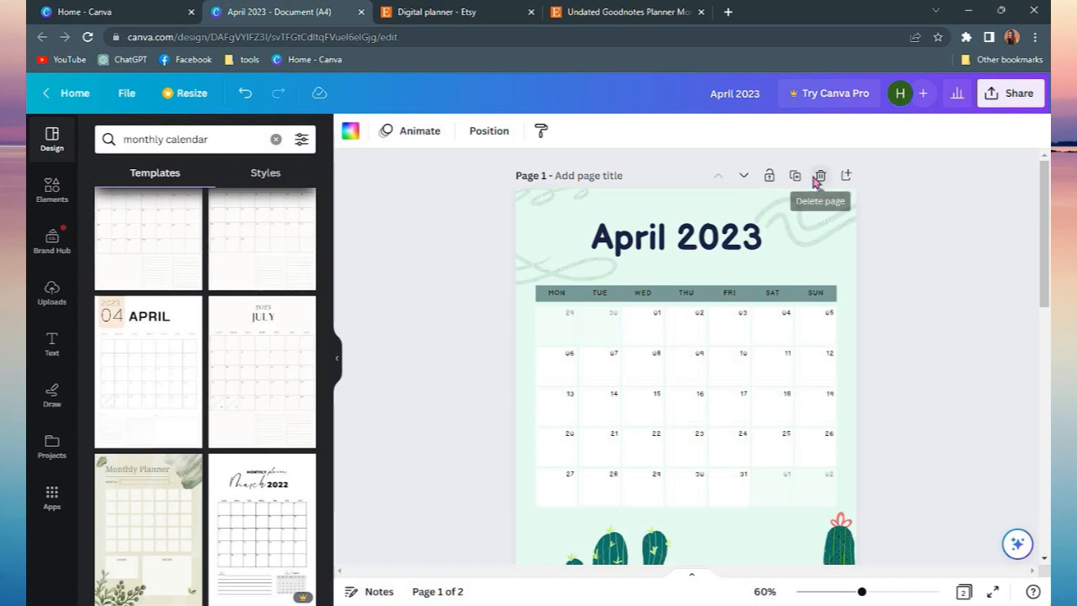
{"action": "left_click", "coordinate": [819, 176]}
{"action": "left_click_drag", "start_coordinate": [860, 593], "coordinate": [853, 592]}
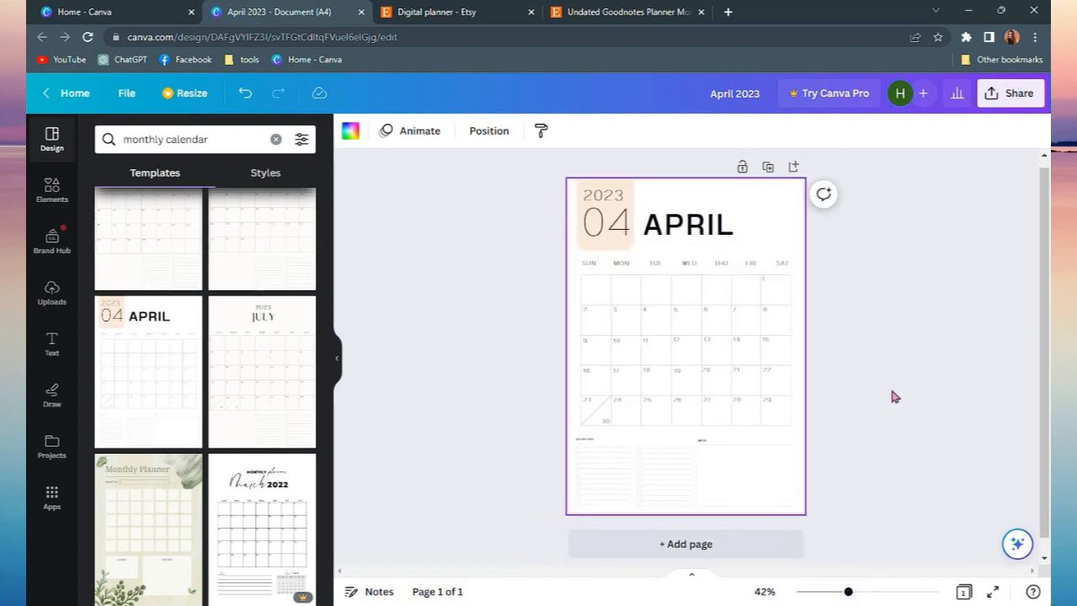
Search the elements for "plants" and add the hanging potted plant graphic to the page
{"action": "left_click", "coordinate": [52, 208]}
{"action": "left_click", "coordinate": [135, 139]}
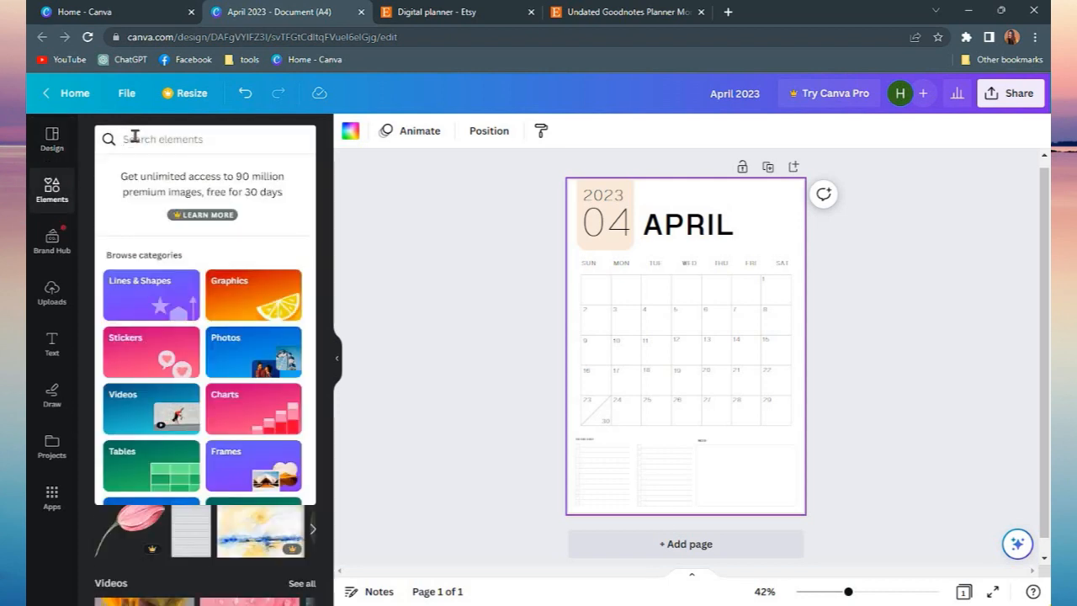
{"action": "type", "text": "plants"}
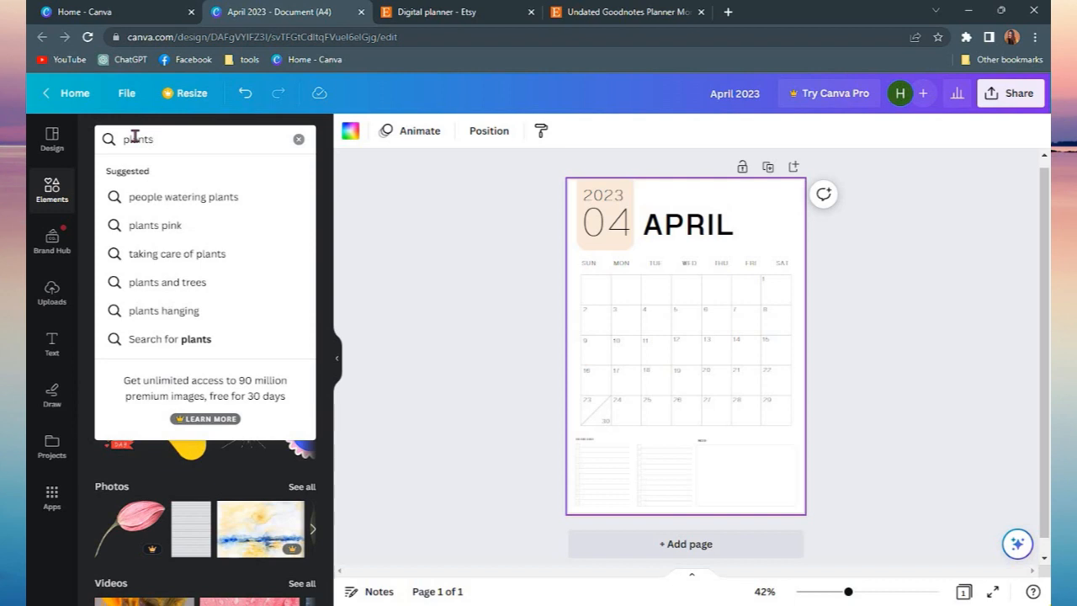
{"action": "key", "text": "Return"}
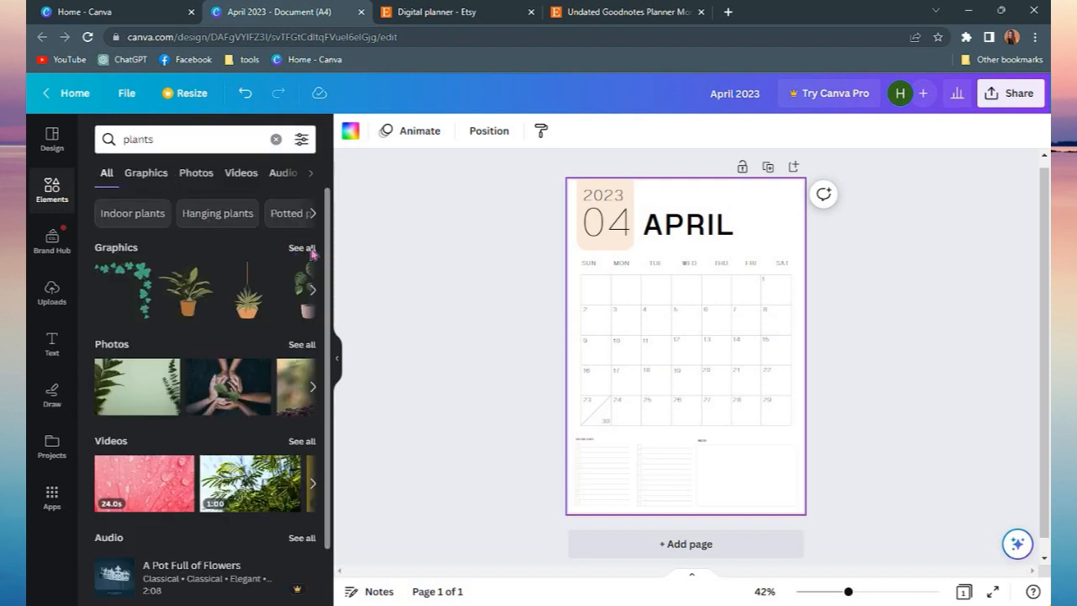
{"action": "left_click", "coordinate": [301, 248]}
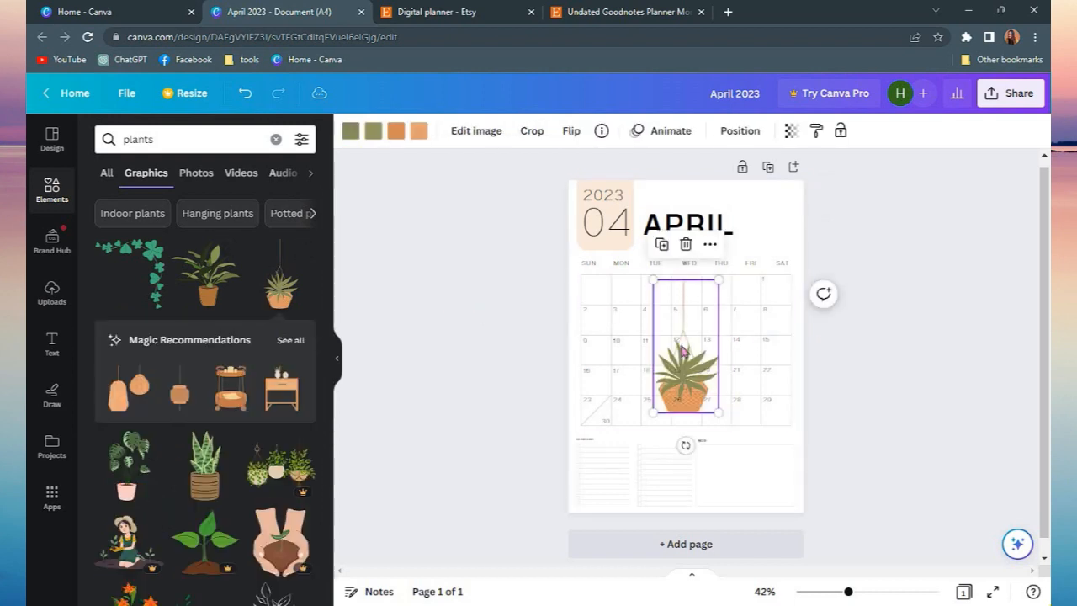
Shrink the hanging plant and place it beside the APRIL heading in the top corner
{"action": "left_click", "coordinate": [754, 270]}
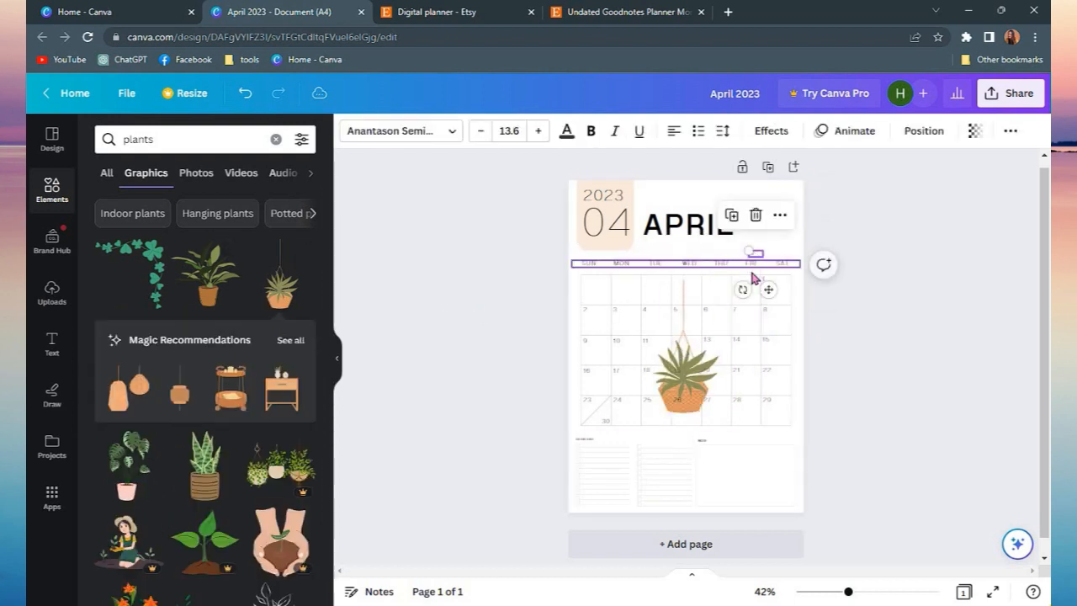
{"action": "left_click", "coordinate": [680, 330]}
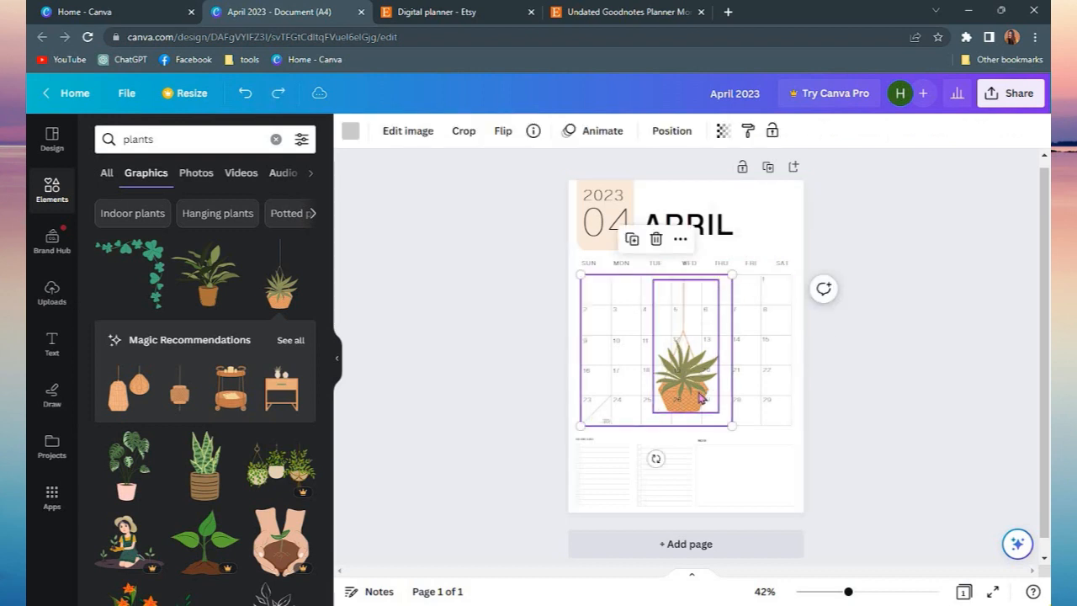
{"action": "left_click_drag", "start_coordinate": [696, 392], "coordinate": [754, 315]}
{"action": "left_click_drag", "start_coordinate": [785, 260], "coordinate": [758, 216]}
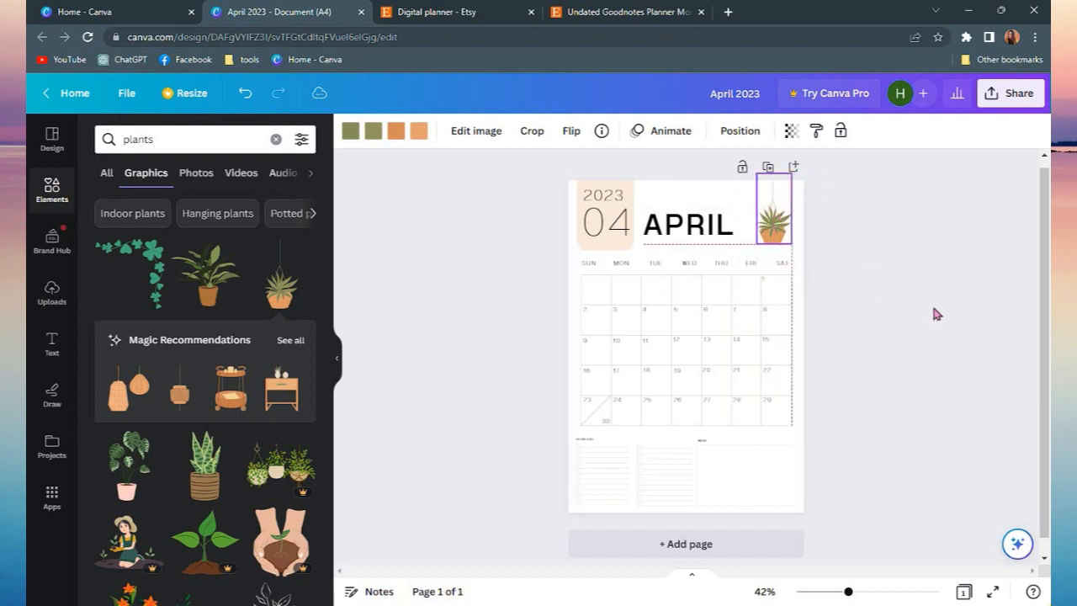
{"action": "left_click", "coordinate": [937, 314]}
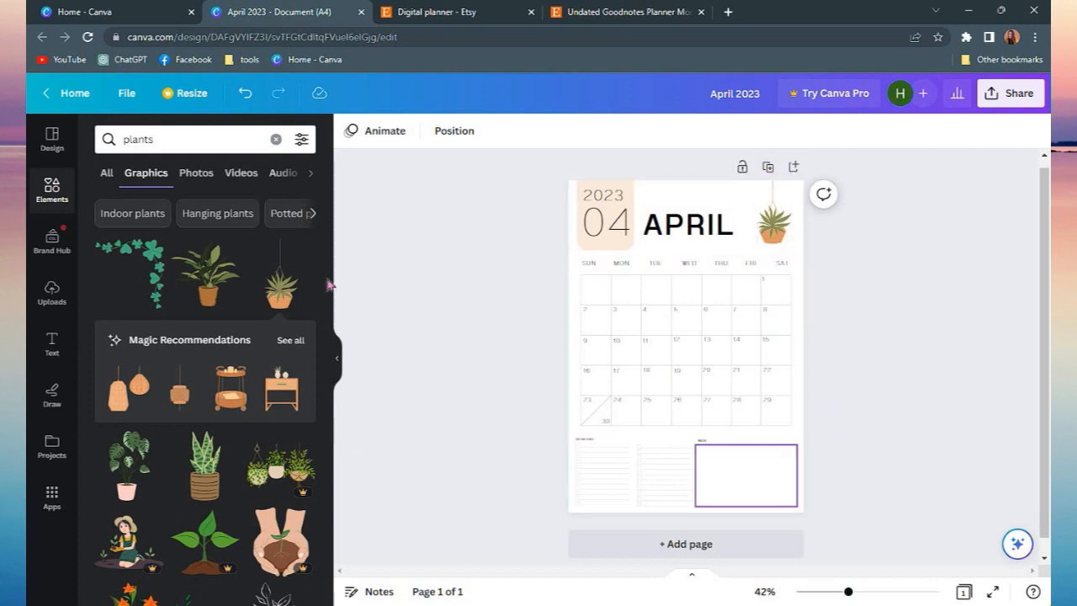
Open more templates by the April template's creator and browse the collection
{"action": "left_click", "coordinate": [52, 141]}
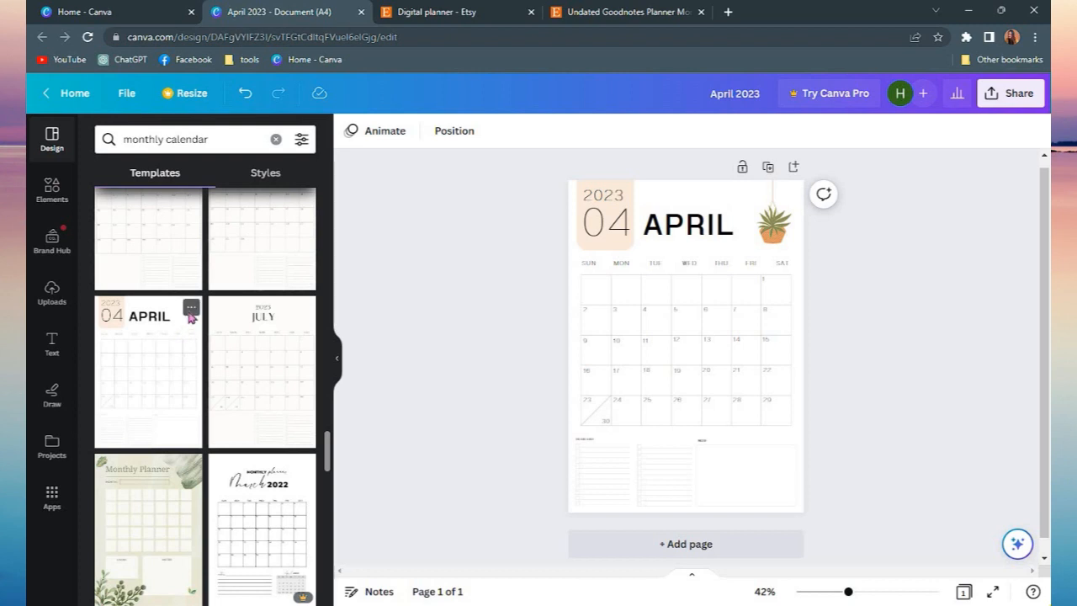
{"action": "left_click", "coordinate": [191, 311]}
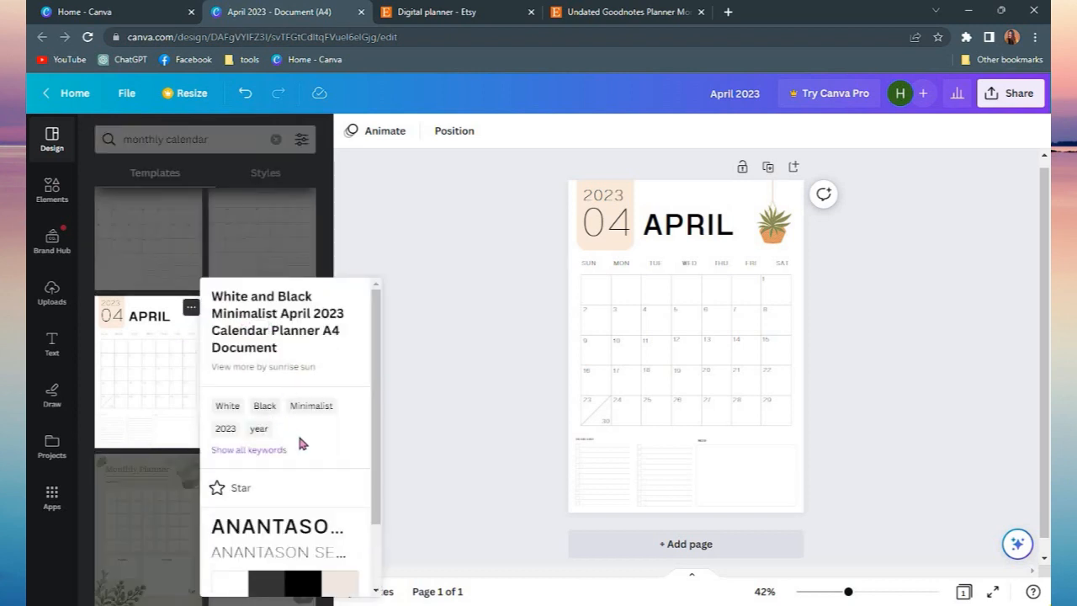
{"action": "left_click", "coordinate": [268, 366]}
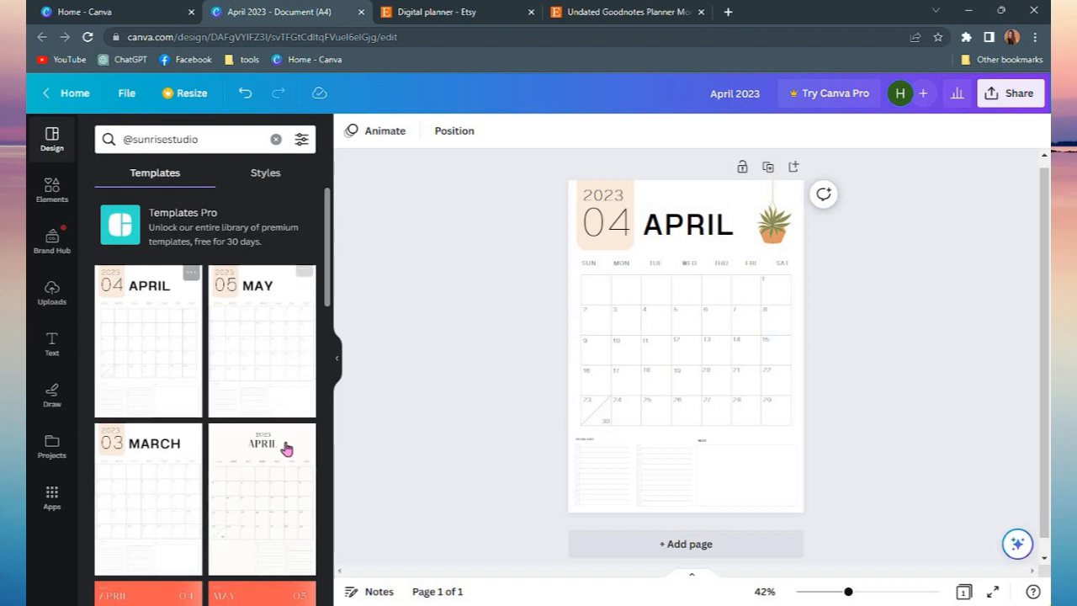
{"action": "scroll", "coordinate": [286, 448], "scroll_direction": "down", "scroll_amount": 2}
{"action": "scroll", "coordinate": [173, 397], "scroll_direction": "up", "scroll_amount": 2}
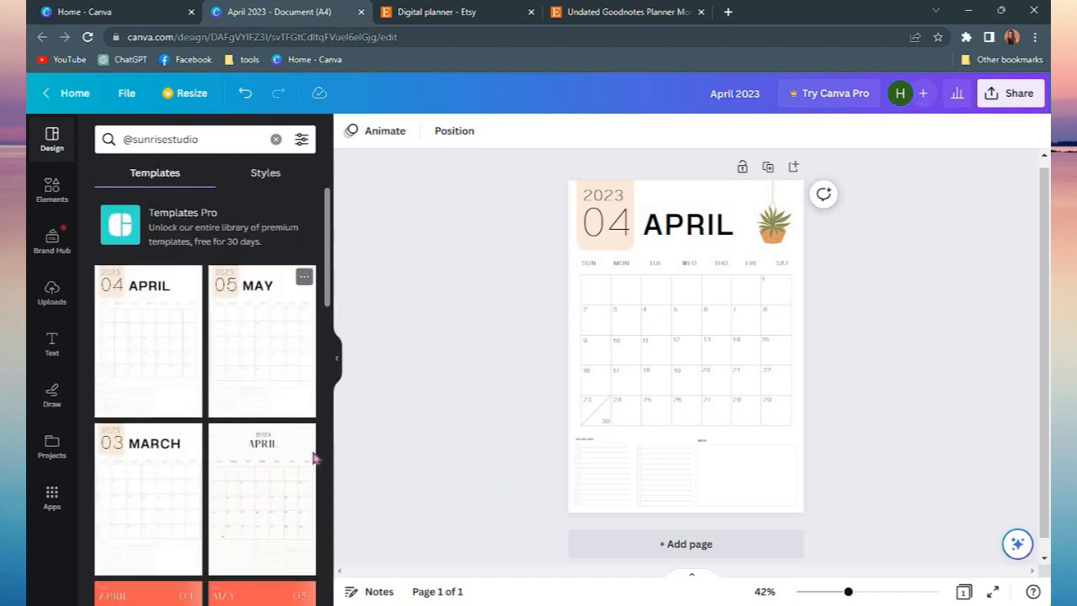
{"action": "scroll", "coordinate": [190, 432], "scroll_direction": "down", "scroll_amount": 3}
{"action": "scroll", "coordinate": [190, 432], "scroll_direction": "up", "scroll_amount": 1}
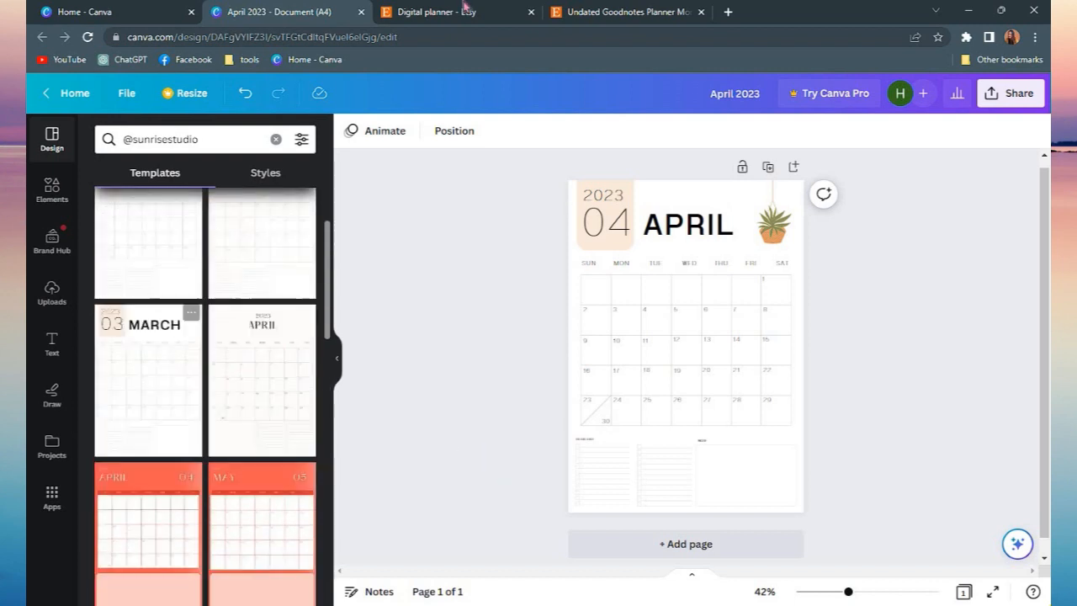
Check the Etsy listing tab again, then return to the Canva design
{"action": "left_click", "coordinate": [581, 12]}
{"action": "scroll", "coordinate": [605, 416], "scroll_direction": "down", "scroll_amount": 4}
{"action": "scroll", "coordinate": [543, 338], "scroll_direction": "up", "scroll_amount": 4}
{"action": "left_click", "coordinate": [258, 8]}
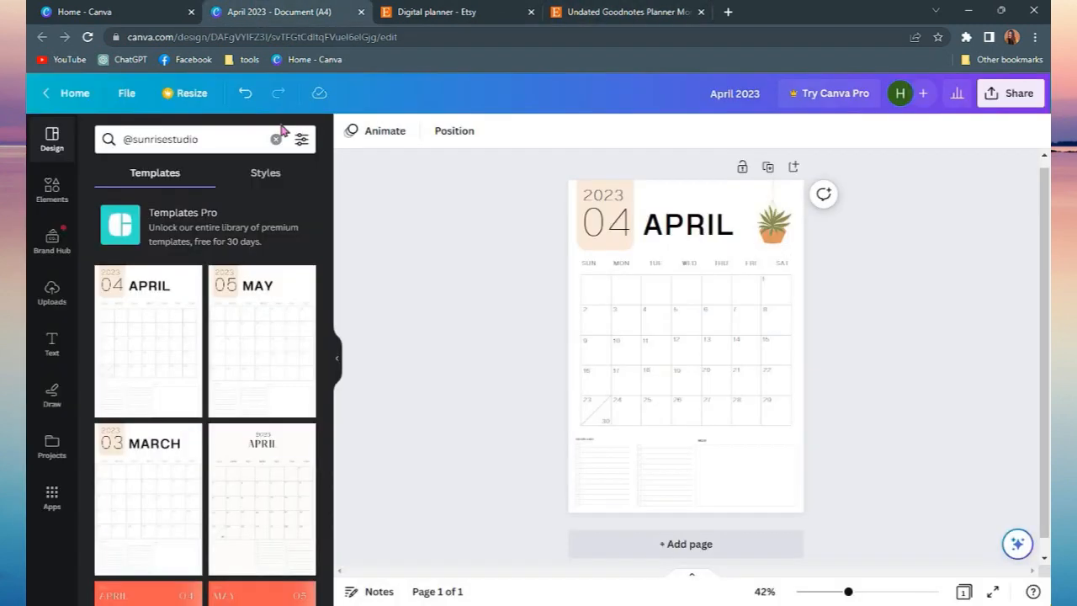
Add a second page and apply a "weekly planner" template with marble header to it
{"action": "left_click", "coordinate": [648, 547]}
{"action": "left_click", "coordinate": [195, 140]}
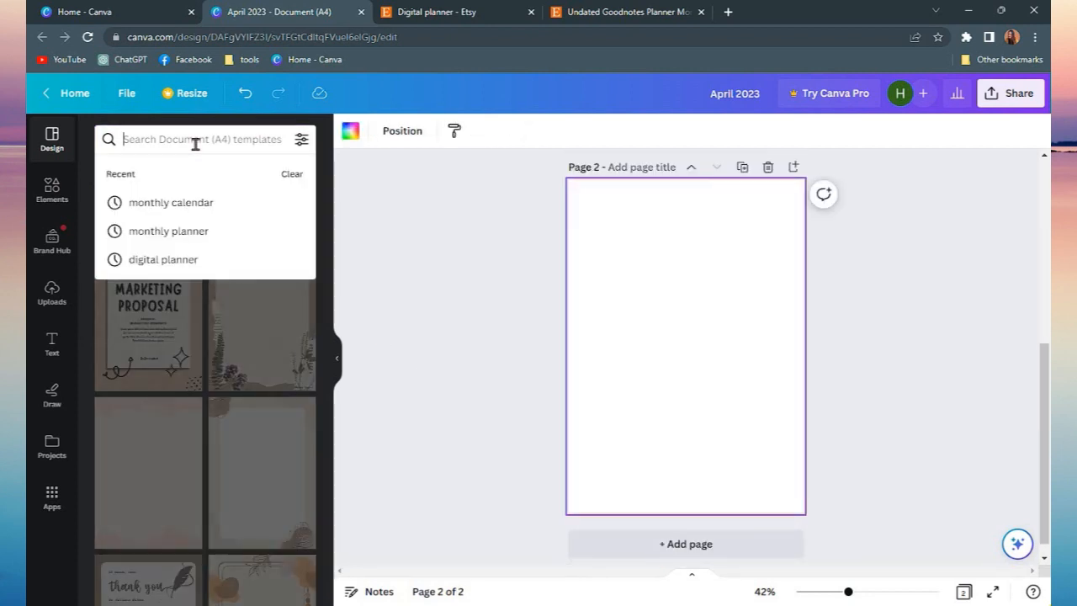
{"action": "type", "text": "weekly plane"}
{"action": "key", "text": "BackSpace"}
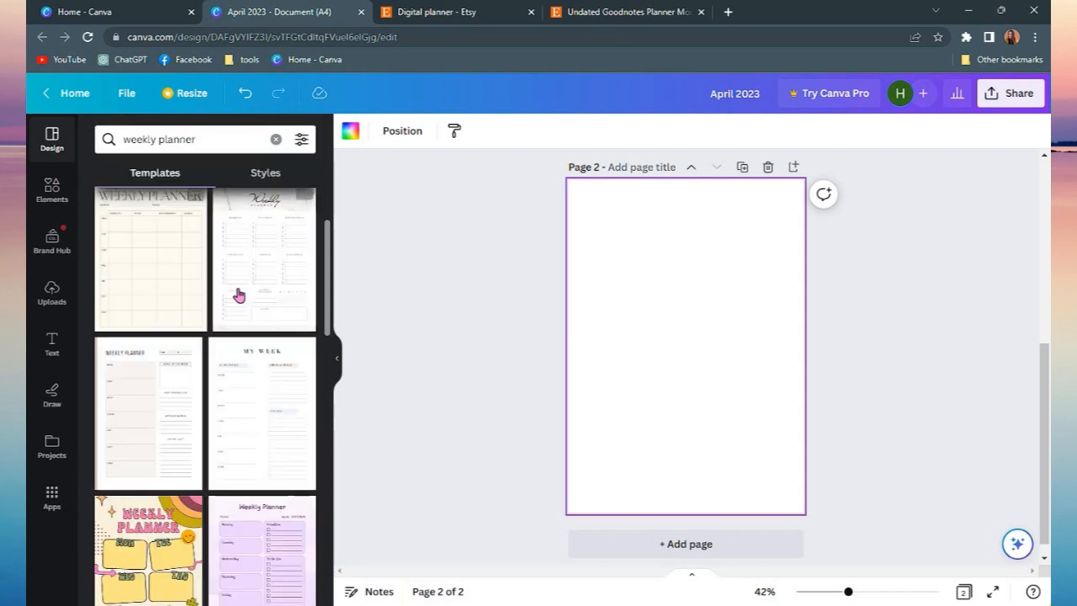
{"action": "left_click", "coordinate": [239, 298]}
{"action": "left_click_drag", "start_coordinate": [849, 592], "coordinate": [860, 592]}
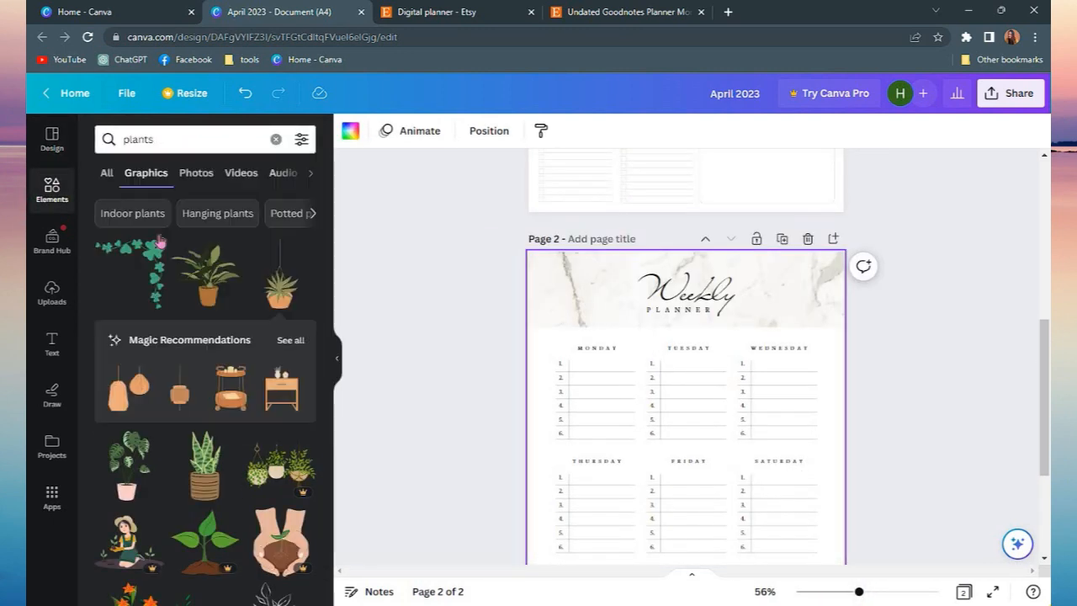
Add a leafy plant graphic and shrink it into the weekly page's bottom-right corner
{"action": "scroll", "coordinate": [206, 316], "scroll_direction": "down", "scroll_amount": 4}
{"action": "scroll", "coordinate": [207, 315], "scroll_direction": "down", "scroll_amount": 2}
{"action": "scroll", "coordinate": [805, 466], "scroll_direction": "down", "scroll_amount": 3}
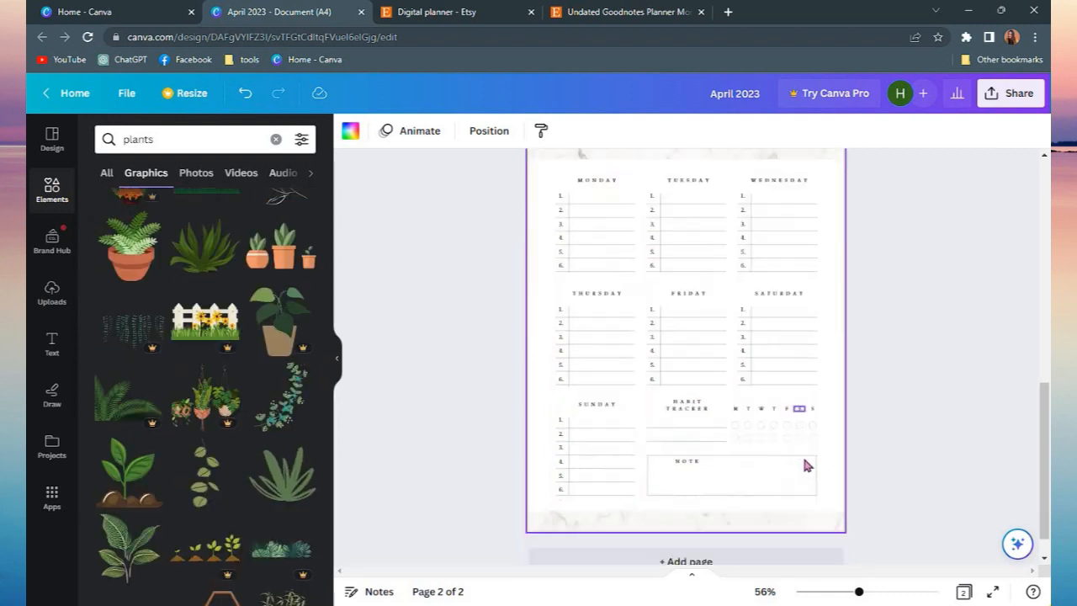
{"action": "scroll", "coordinate": [260, 384], "scroll_direction": "down", "scroll_amount": 1}
{"action": "left_click", "coordinate": [124, 443]}
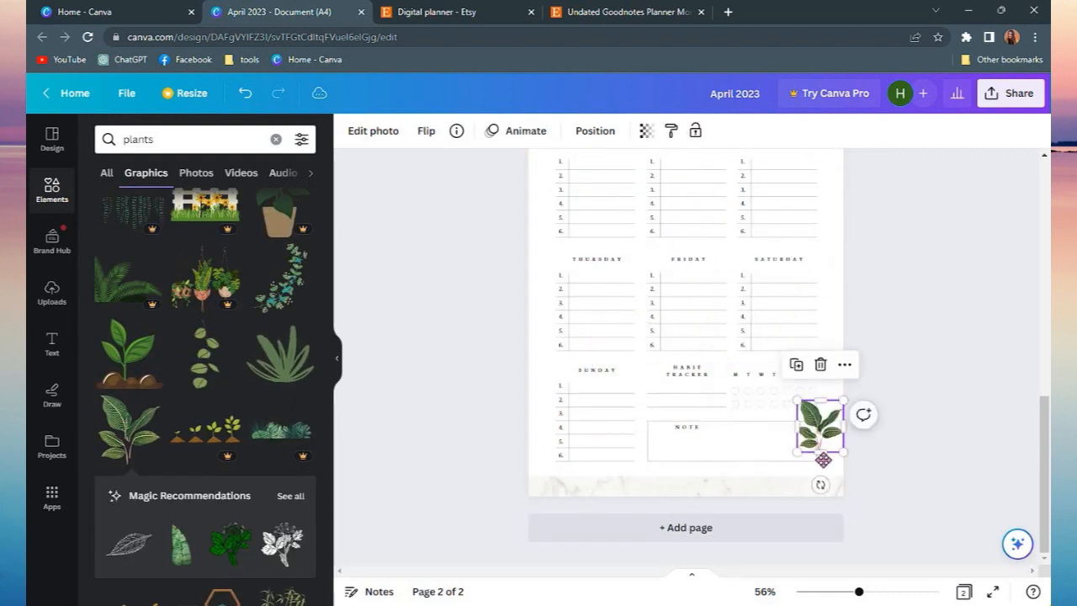
{"action": "left_click_drag", "start_coordinate": [821, 429], "coordinate": [823, 477]}
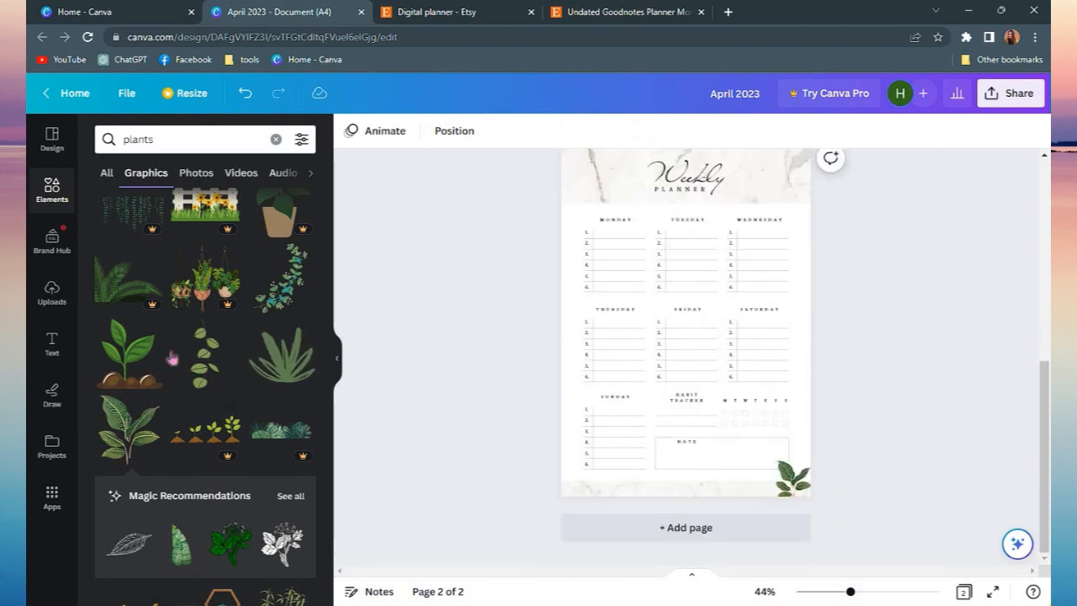
Add a trailing vine graphic and fit it into the weekly page's top-right corner beside the heading
{"action": "scroll", "coordinate": [253, 438], "scroll_direction": "down", "scroll_amount": 3}
{"action": "scroll", "coordinate": [259, 480], "scroll_direction": "up", "scroll_amount": 6}
{"action": "scroll", "coordinate": [259, 479], "scroll_direction": "up", "scroll_amount": 3}
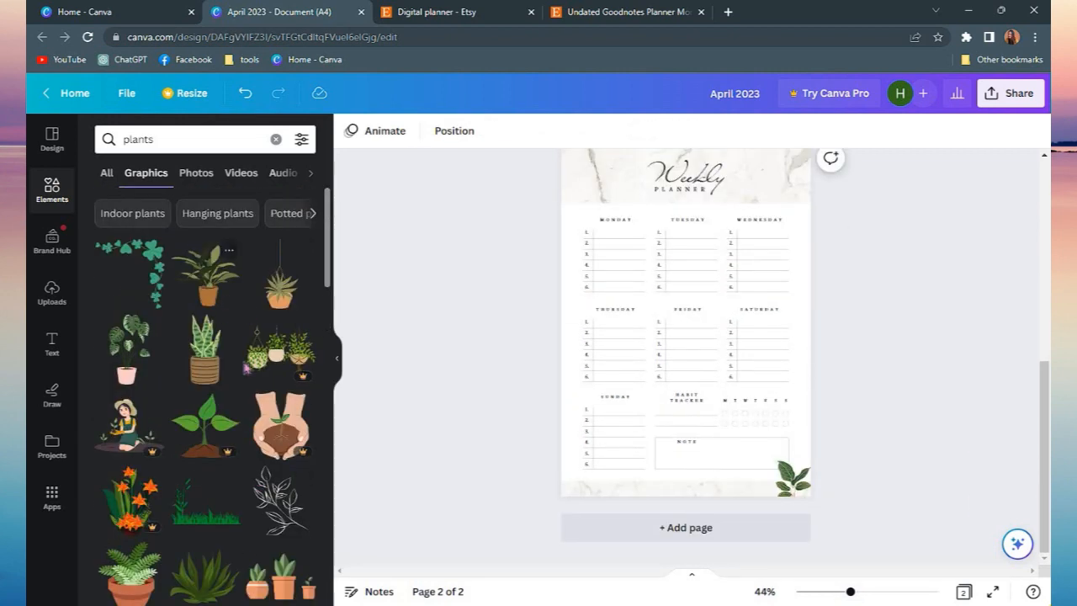
{"action": "scroll", "coordinate": [243, 449], "scroll_direction": "down", "scroll_amount": 4}
{"action": "left_click", "coordinate": [282, 374]}
{"action": "scroll", "coordinate": [850, 443], "scroll_direction": "up", "scroll_amount": 1}
{"action": "left_click_drag", "start_coordinate": [686, 537], "coordinate": [821, 452]}
{"action": "left_click_drag", "start_coordinate": [711, 436], "coordinate": [794, 292]}
{"action": "left_click", "coordinate": [721, 250]}
{"action": "left_click", "coordinate": [721, 250]}
{"action": "mouse_move", "coordinate": [868, 301]}
{"action": "left_mouse_down"}
{"action": "mouse_move", "coordinate": [832, 351]}
{"action": "mouse_move", "coordinate": [856, 363]}
{"action": "mouse_move", "coordinate": [825, 356]}
{"action": "mouse_move", "coordinate": [870, 320]}
{"action": "left_mouse_up"}
{"action": "left_click", "coordinate": [894, 373]}
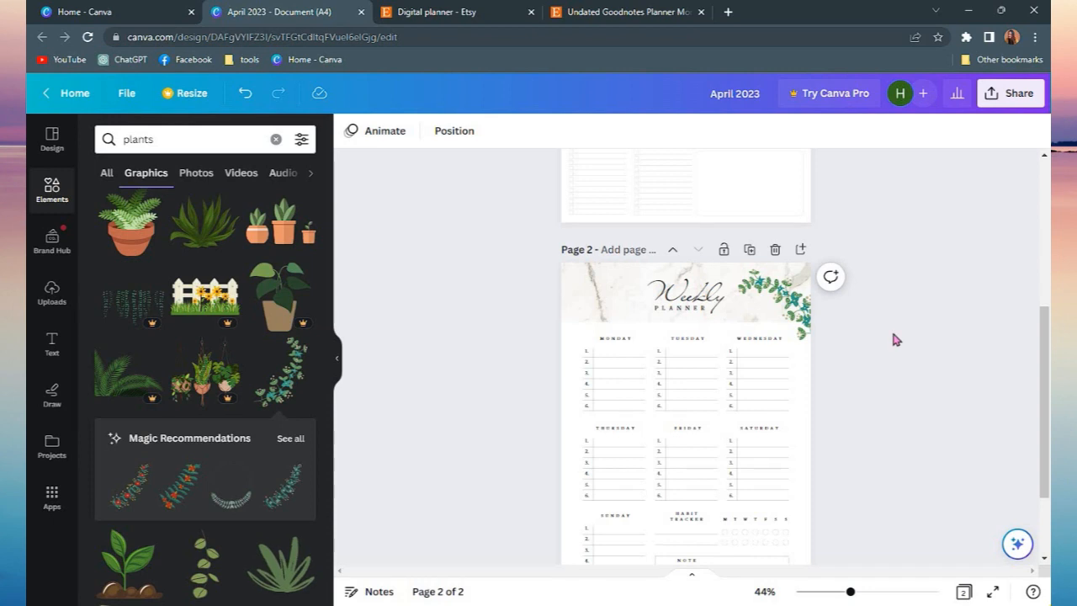
Add a small potted plant graphic in the weekly page's bottom-left corner
{"action": "scroll", "coordinate": [298, 409], "scroll_direction": "down", "scroll_amount": 6}
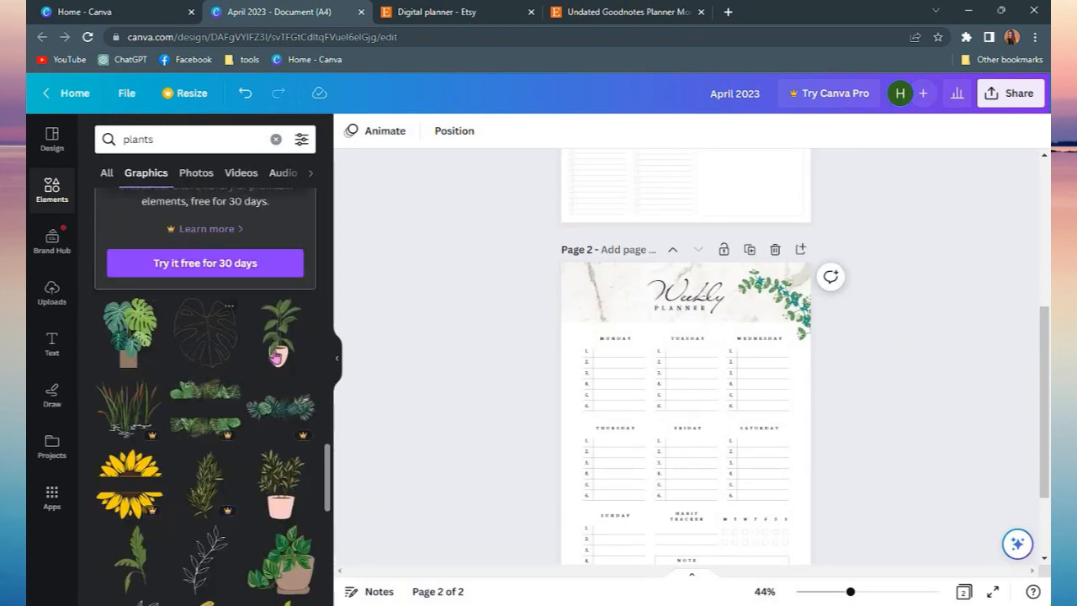
{"action": "scroll", "coordinate": [857, 497], "scroll_direction": "down", "scroll_amount": 2}
{"action": "left_click_drag", "start_coordinate": [776, 169], "coordinate": [646, 444]}
{"action": "left_click_drag", "start_coordinate": [622, 431], "coordinate": [575, 461]}
{"action": "left_click", "coordinate": [972, 430]}
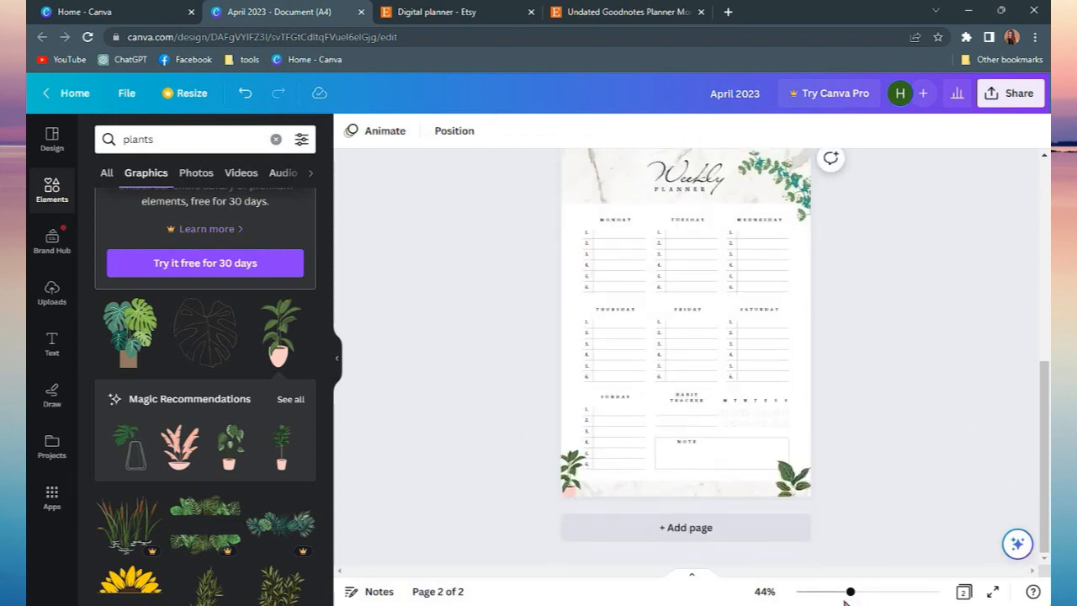
Open the download options from the page grid view and choose PDF Standard
{"action": "left_click_drag", "start_coordinate": [848, 592], "coordinate": [830, 593]}
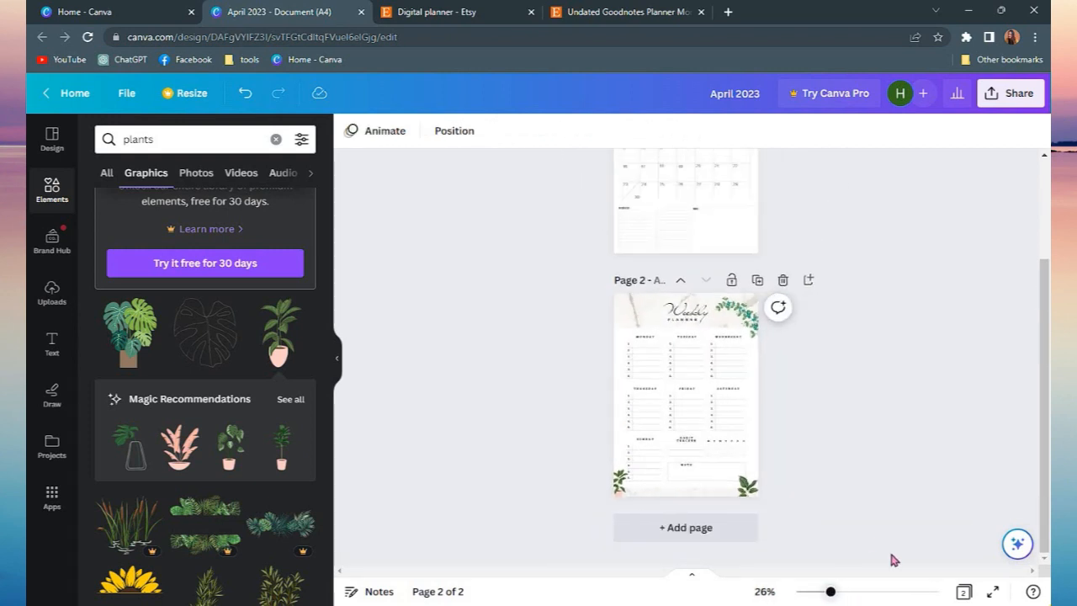
{"action": "left_click", "coordinate": [964, 592]}
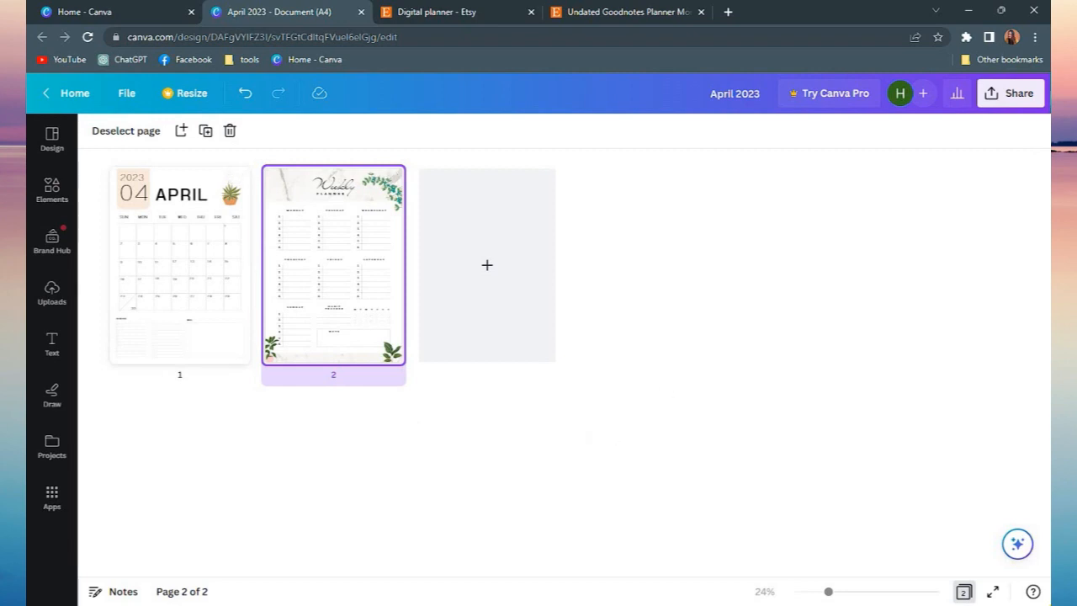
{"action": "left_click", "coordinate": [1017, 97]}
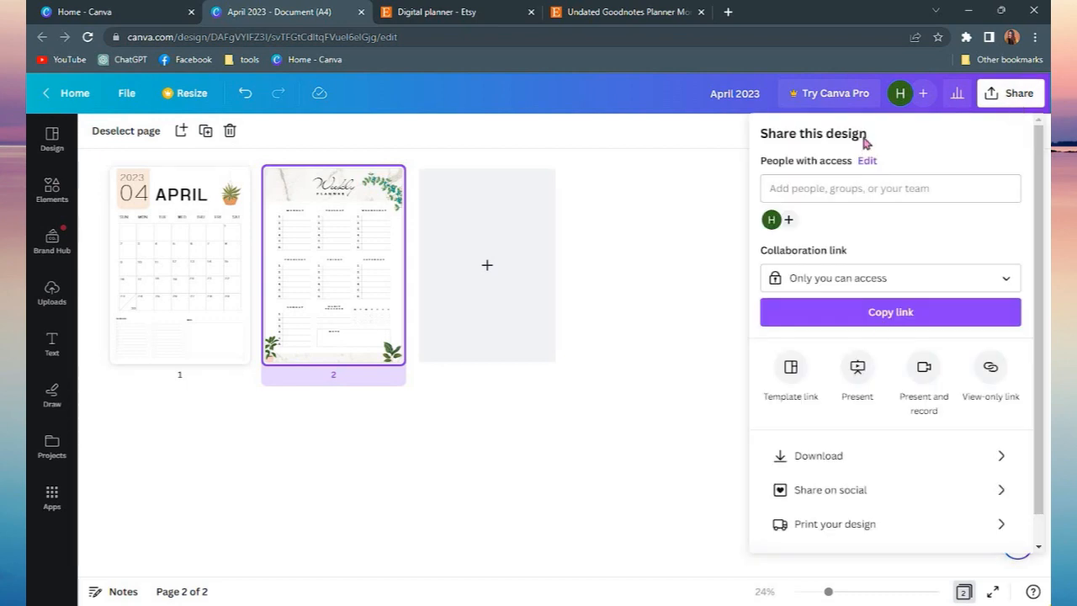
{"action": "left_click", "coordinate": [878, 440]}
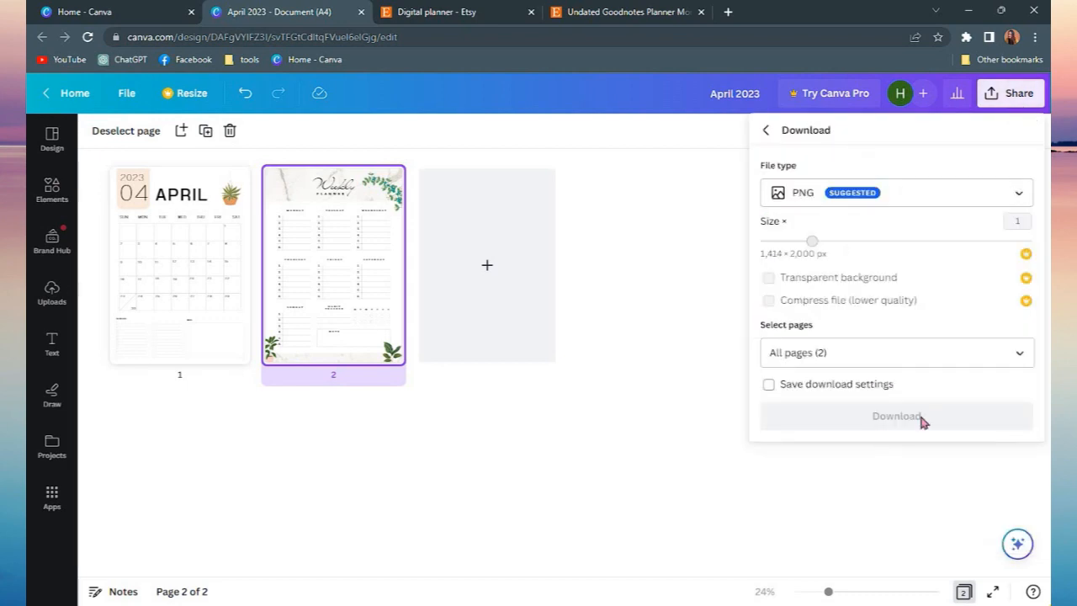
{"action": "left_click", "coordinate": [930, 203]}
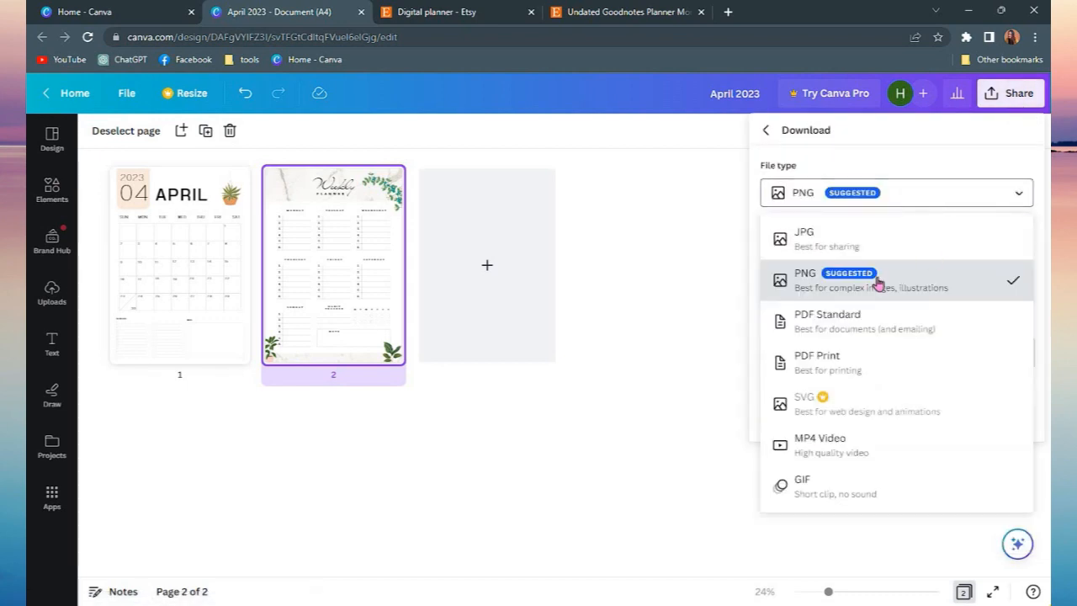
{"action": "left_click", "coordinate": [845, 331]}
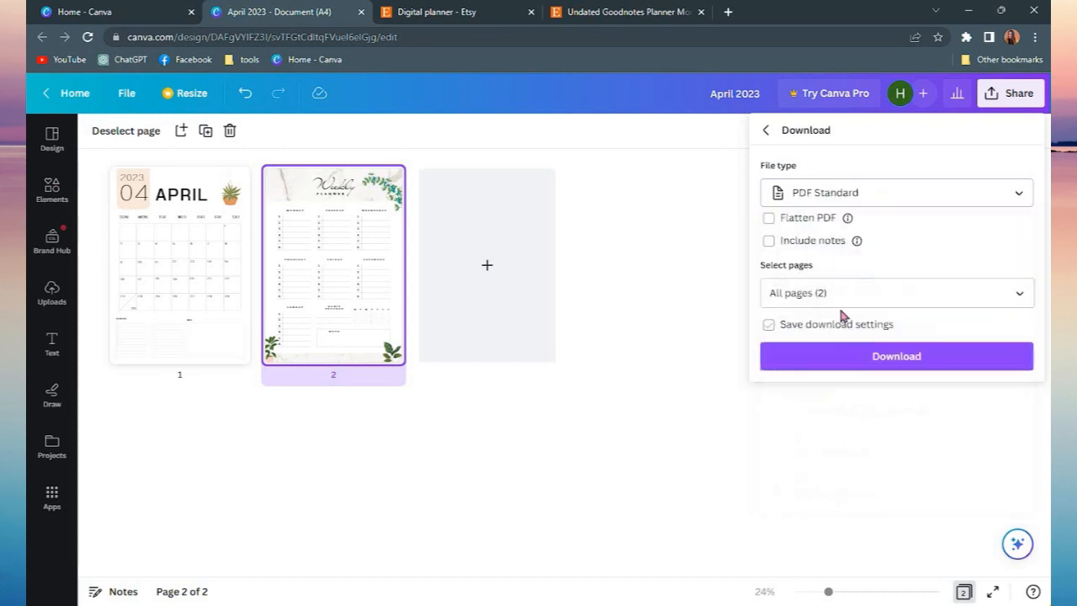
Rename the design Planners and download all pages as a PDF Standard file
{"action": "left_click", "coordinate": [754, 94]}
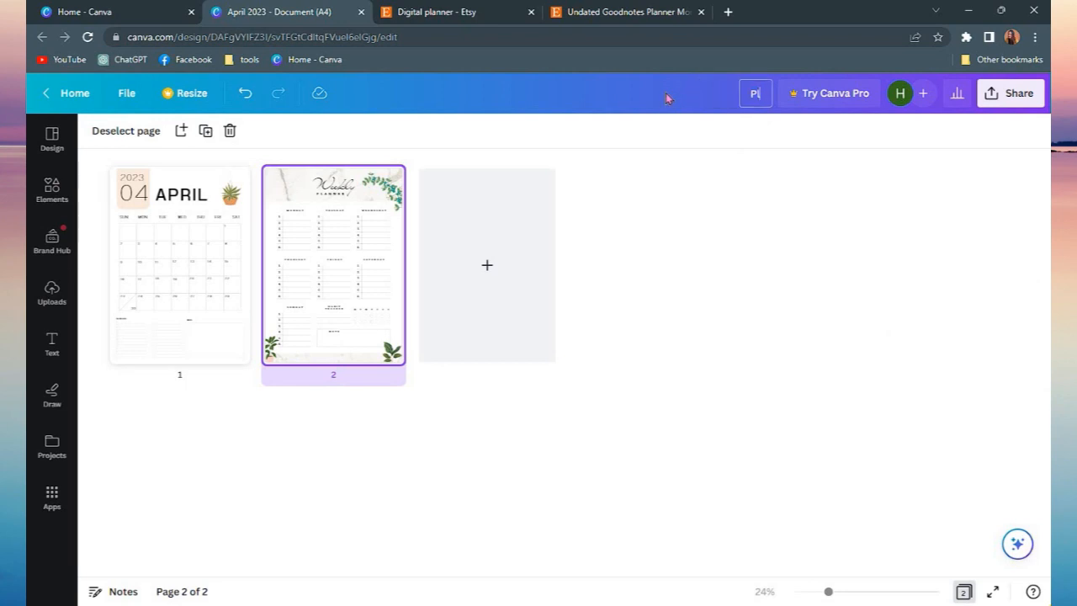
{"action": "left_click", "coordinate": [993, 97]}
{"action": "left_click", "coordinate": [913, 449]}
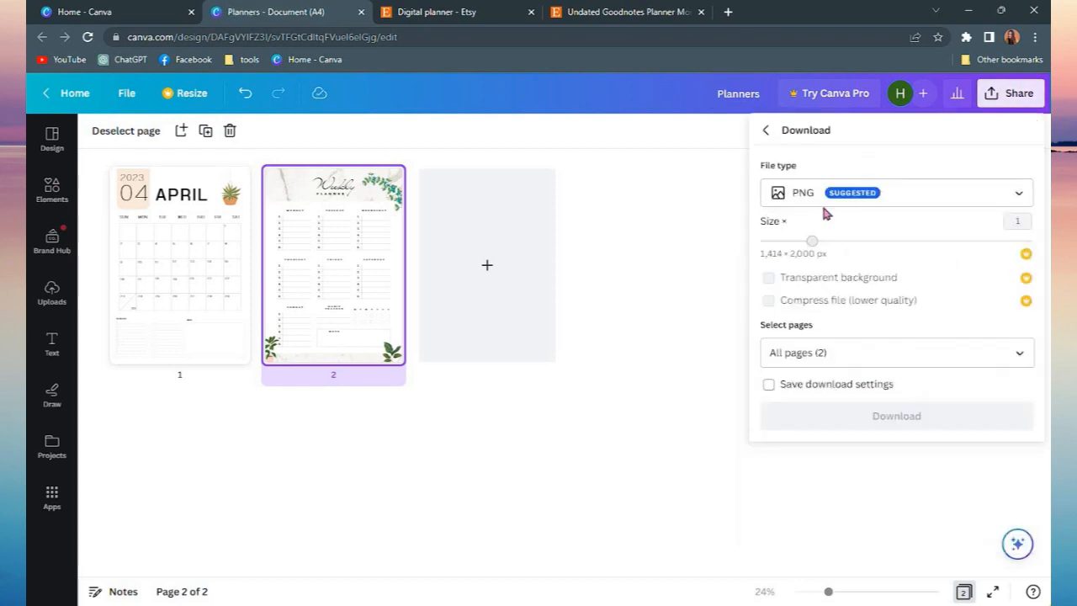
{"action": "left_click", "coordinate": [842, 185]}
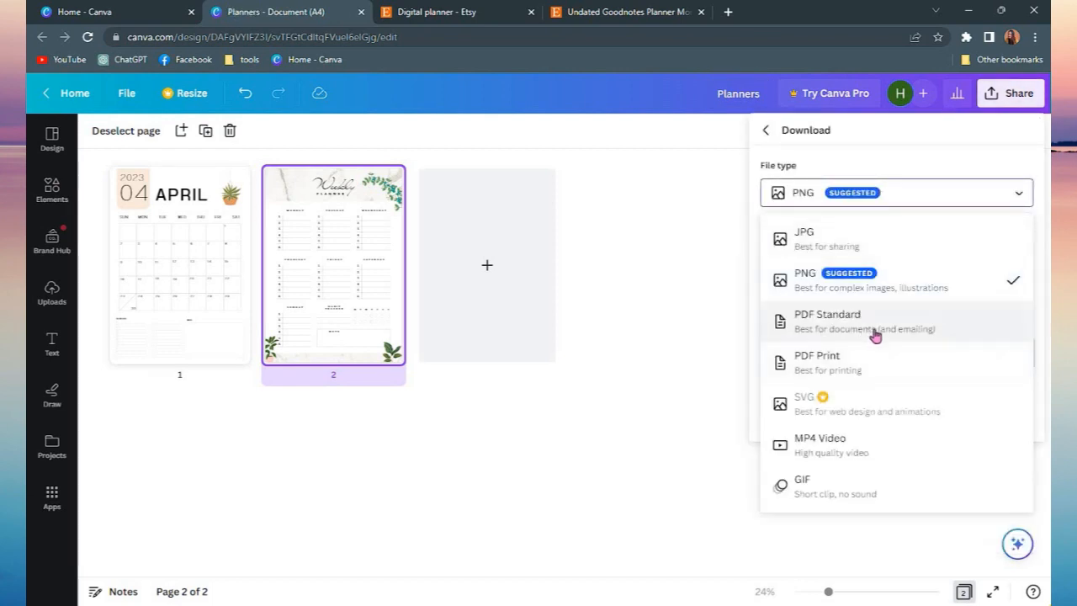
{"action": "left_click", "coordinate": [875, 335]}
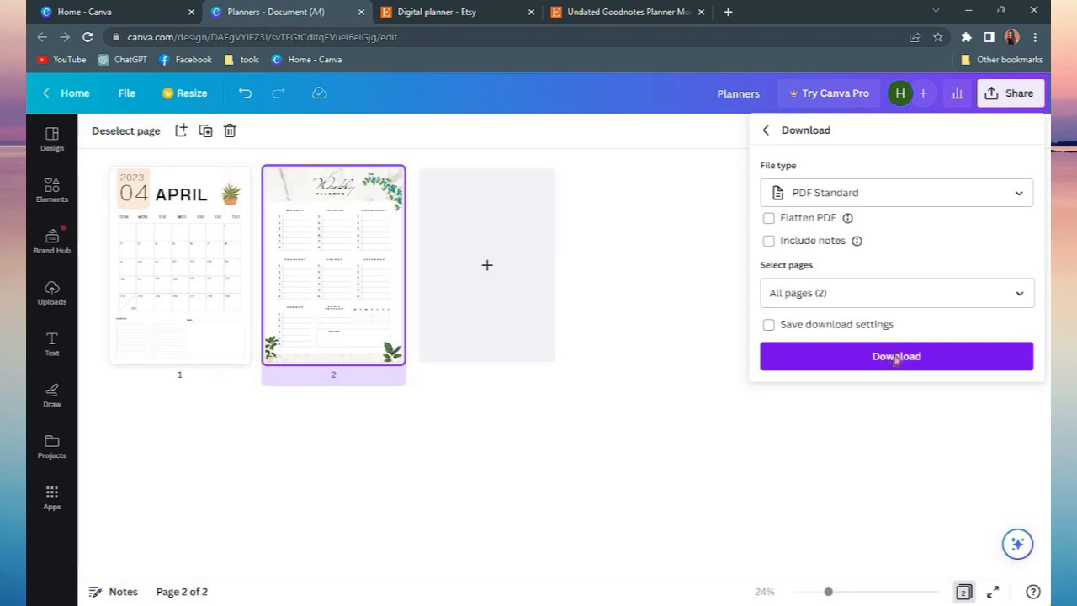
{"action": "left_click", "coordinate": [896, 357]}
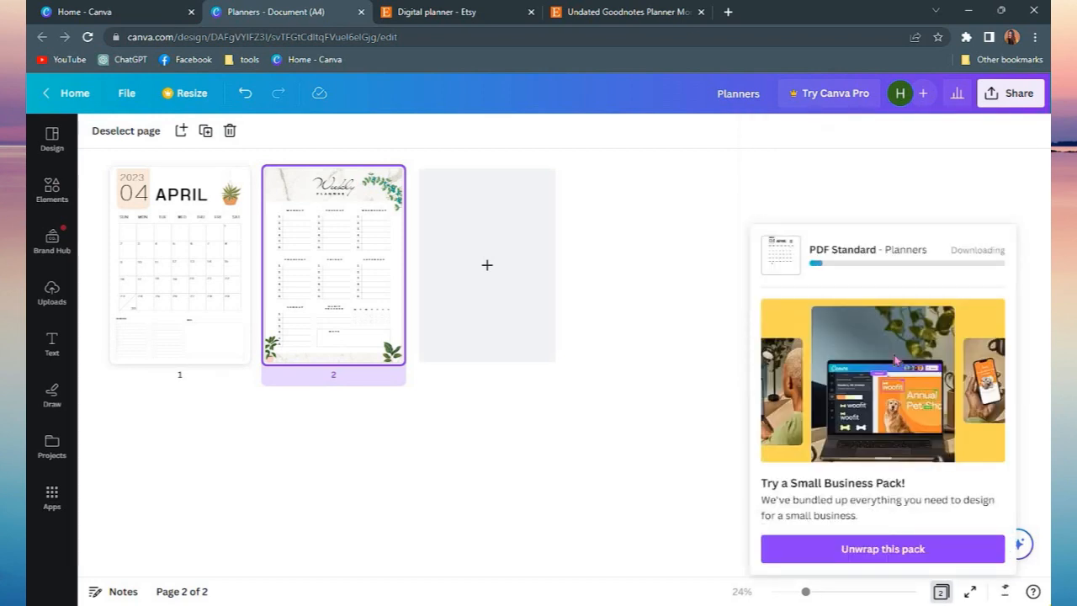
Switch to the Etsy tab and open the shop's Create a listing page
{"action": "left_click", "coordinate": [614, 11]}
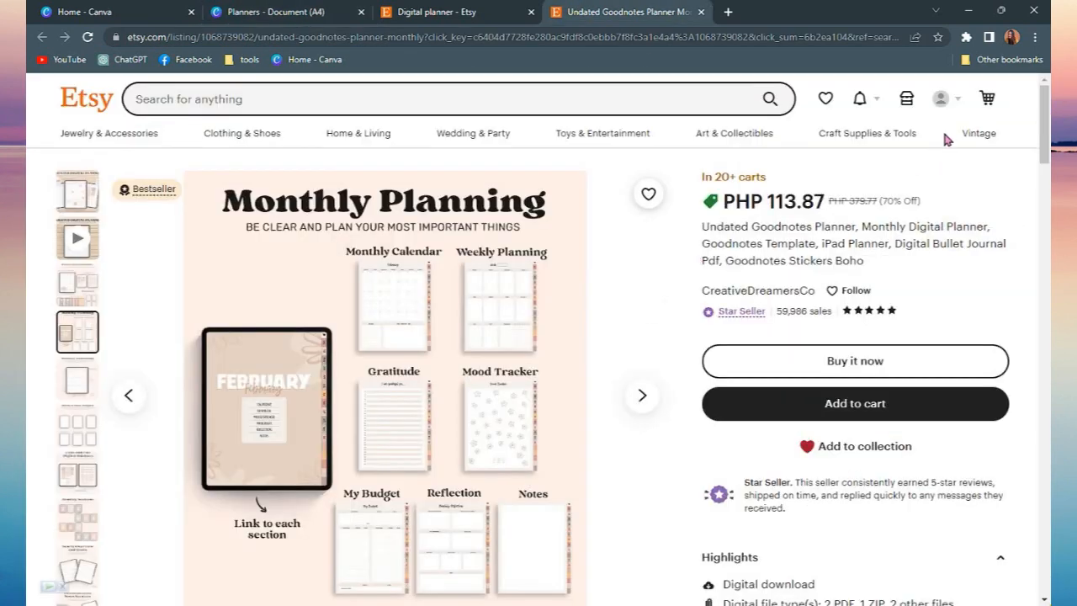
{"action": "left_click", "coordinate": [915, 104]}
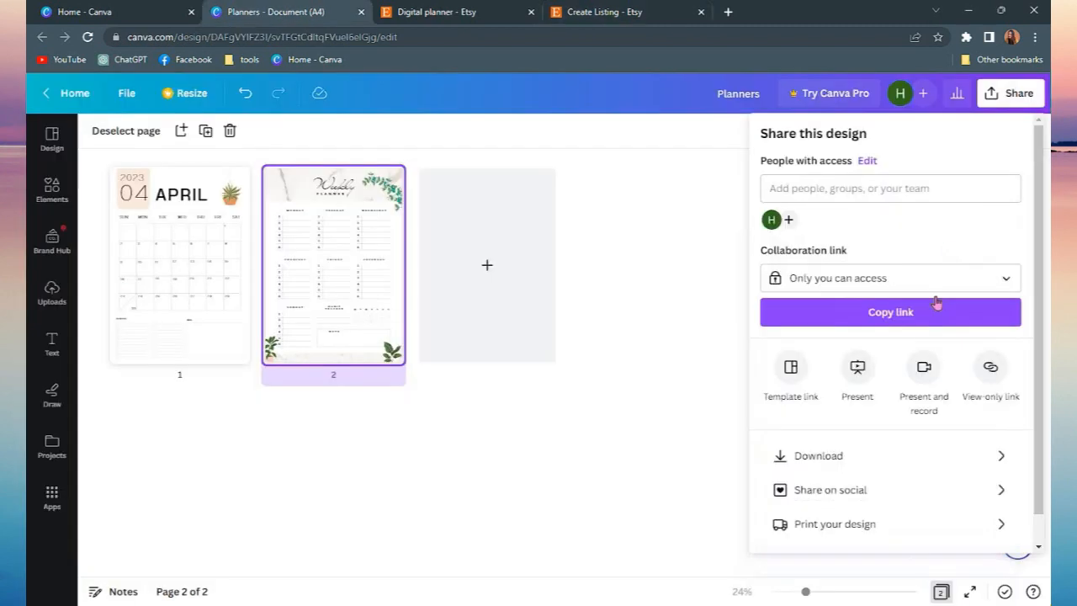
{"action": "left_click", "coordinate": [922, 456]}
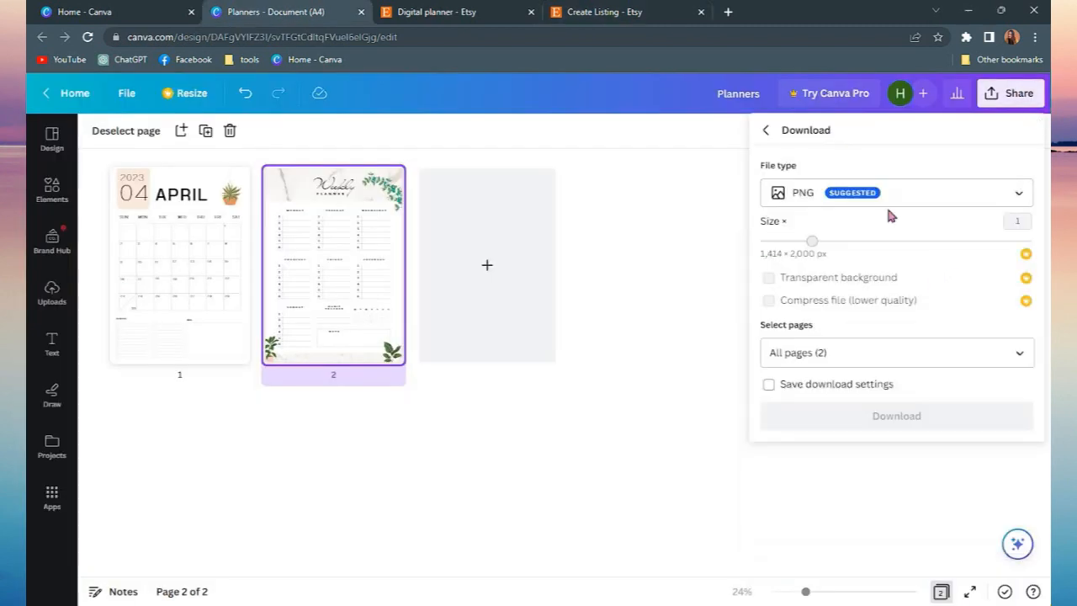
Download all pages of the design as PNG images
{"action": "left_click", "coordinate": [924, 200]}
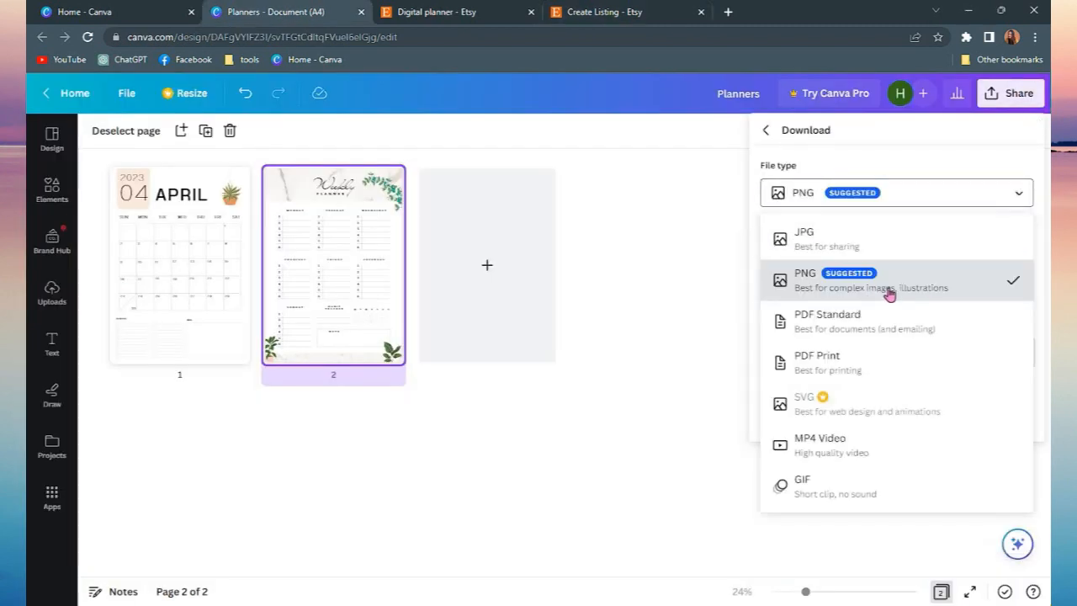
{"action": "left_click", "coordinate": [909, 202]}
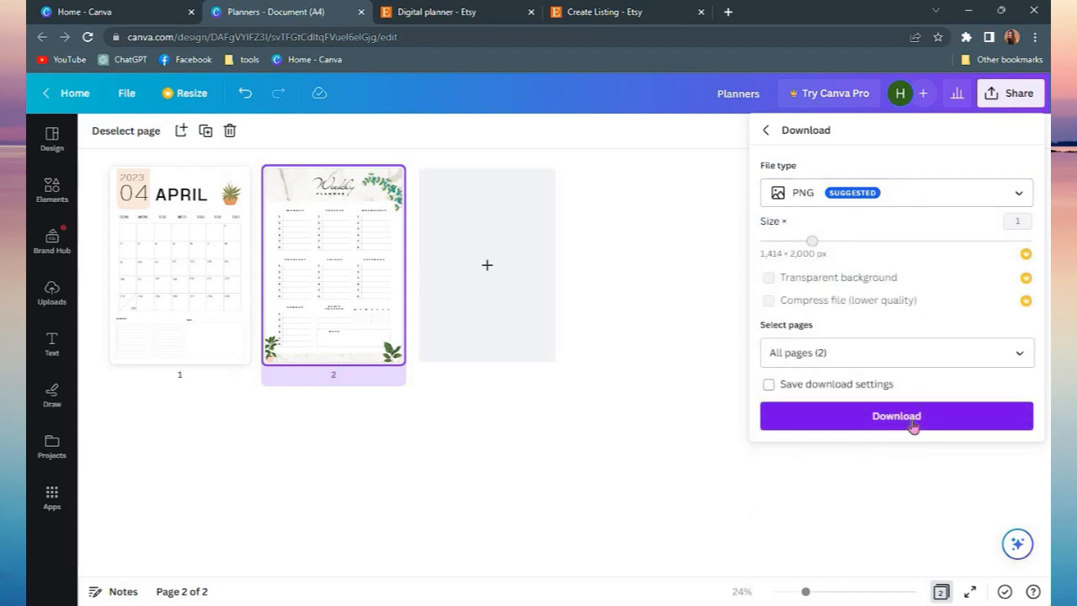
{"action": "left_click", "coordinate": [921, 352]}
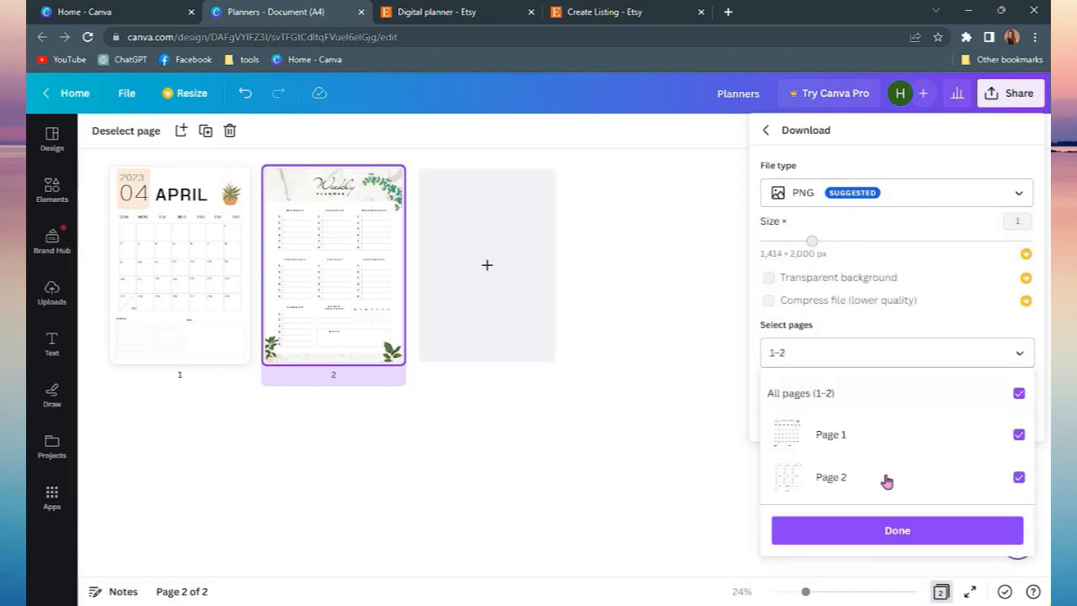
{"action": "left_click", "coordinate": [877, 538]}
{"action": "left_click", "coordinate": [883, 418]}
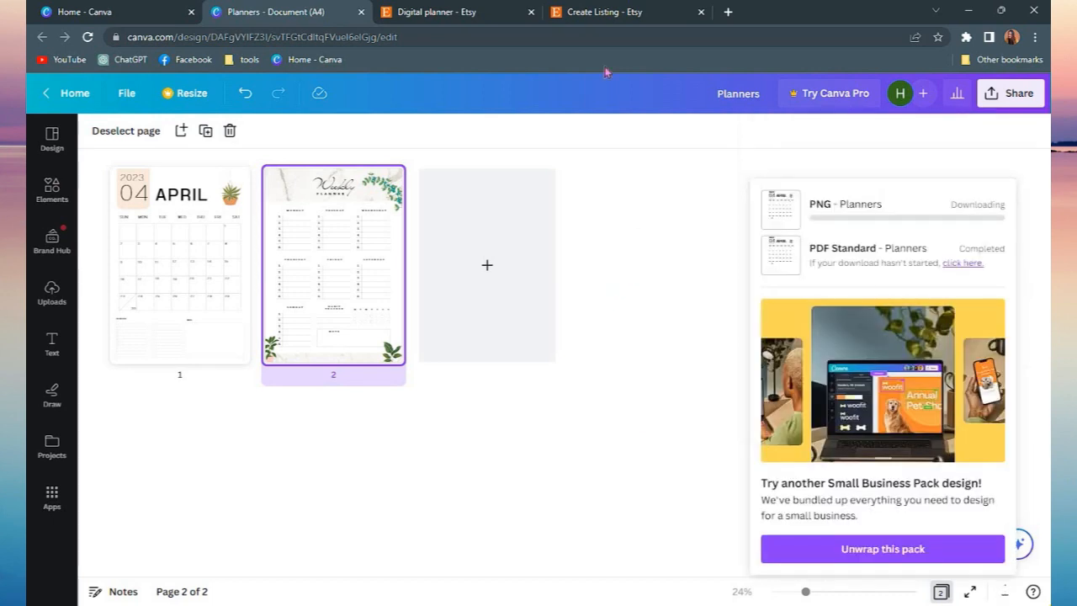
Return to the Etsy Create a listing page and look over the photos section
{"action": "left_click", "coordinate": [582, 10]}
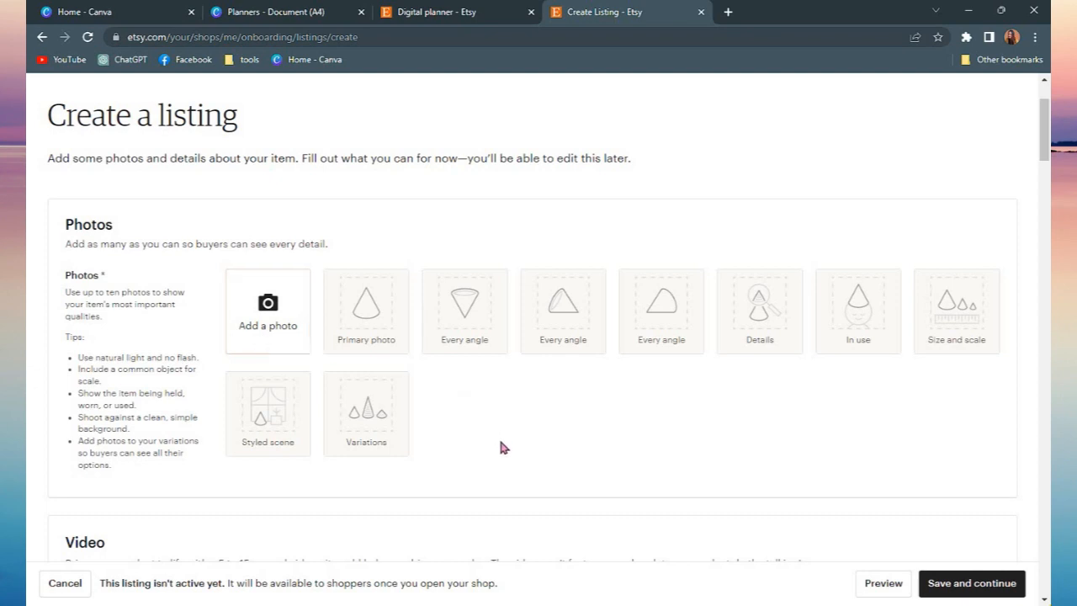
{"action": "scroll", "coordinate": [500, 434], "scroll_direction": "down", "scroll_amount": 2}
{"action": "scroll", "coordinate": [517, 408], "scroll_direction": "up", "scroll_amount": 2}
Extract the downloaded plannerss archive into the Downloads folder and minimize the file window
{"action": "left_click", "coordinate": [538, 373]}
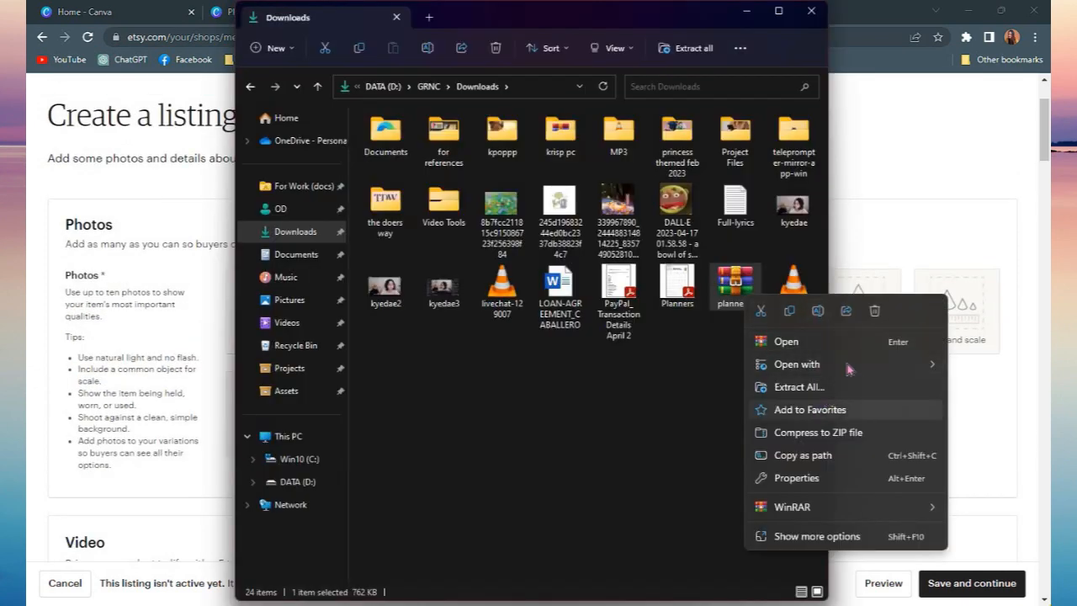
{"action": "left_click", "coordinate": [835, 538]}
{"action": "mouse_move", "coordinate": [896, 293]}
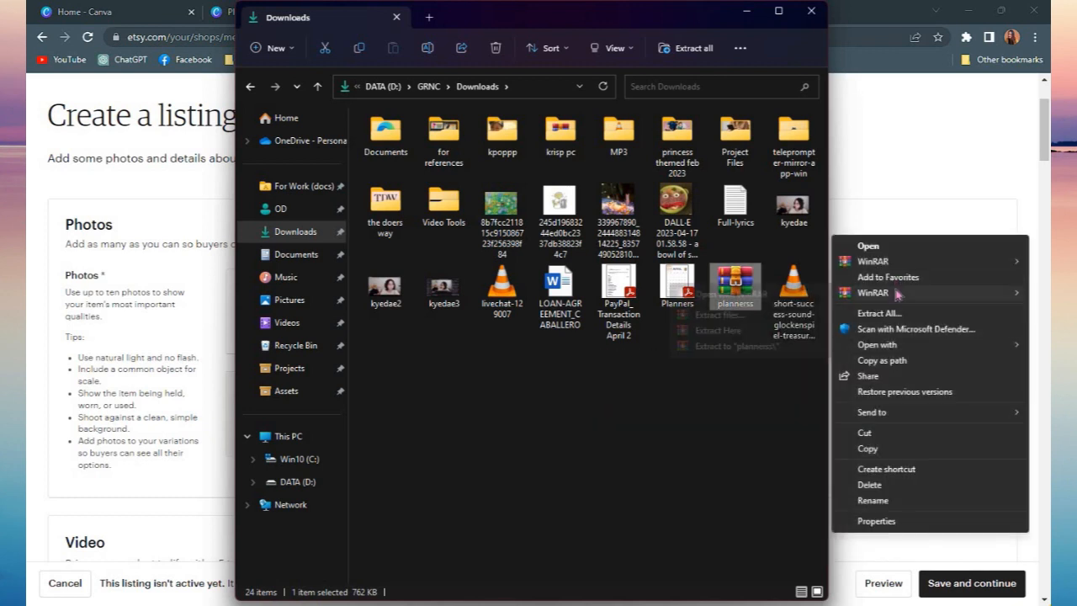
{"action": "left_click", "coordinate": [754, 331]}
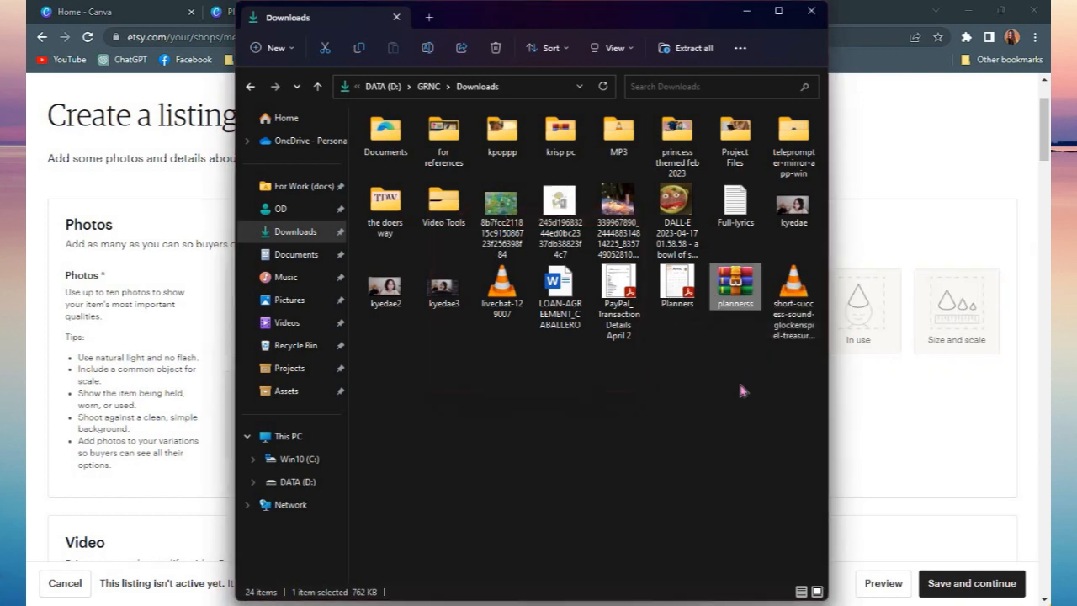
{"action": "left_click", "coordinate": [745, 11]}
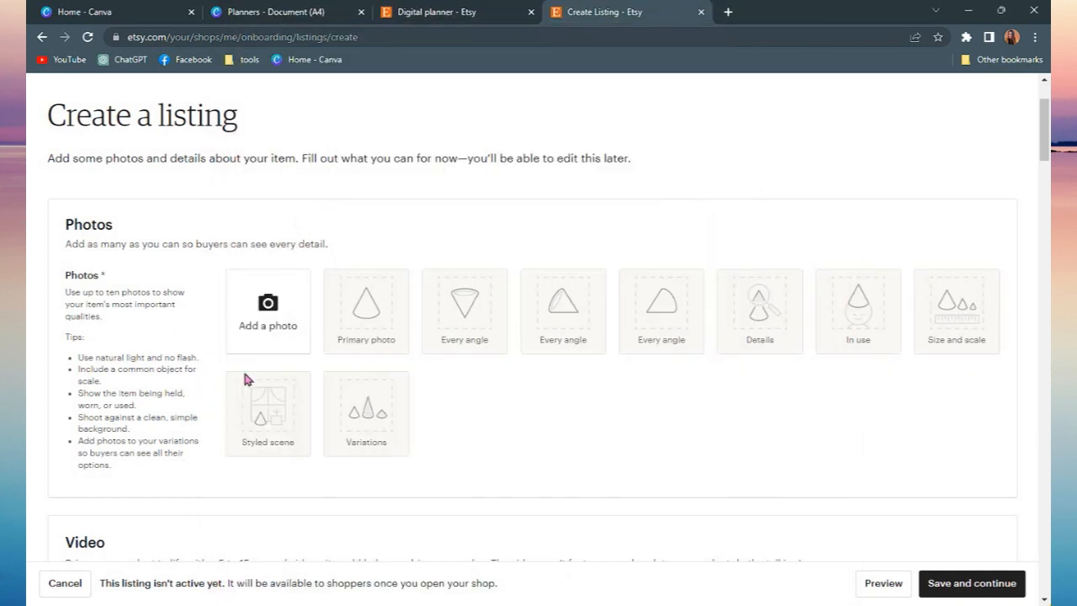
Upload the downloaded planner pages 1 and 2 from the Downloads folder as the listing's photos
{"action": "left_click", "coordinate": [291, 315]}
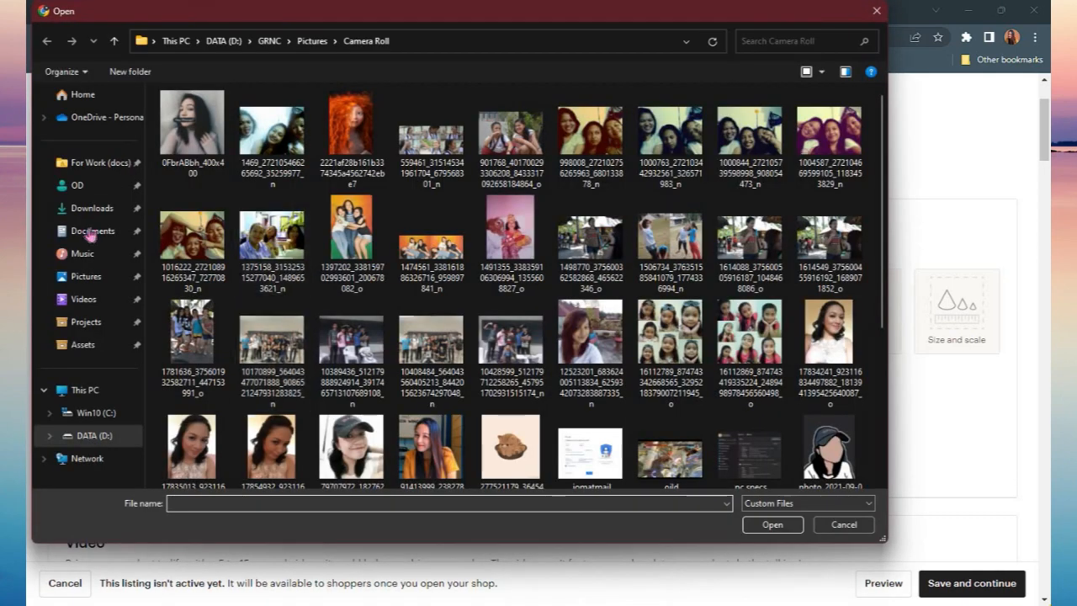
{"action": "left_click", "coordinate": [90, 211]}
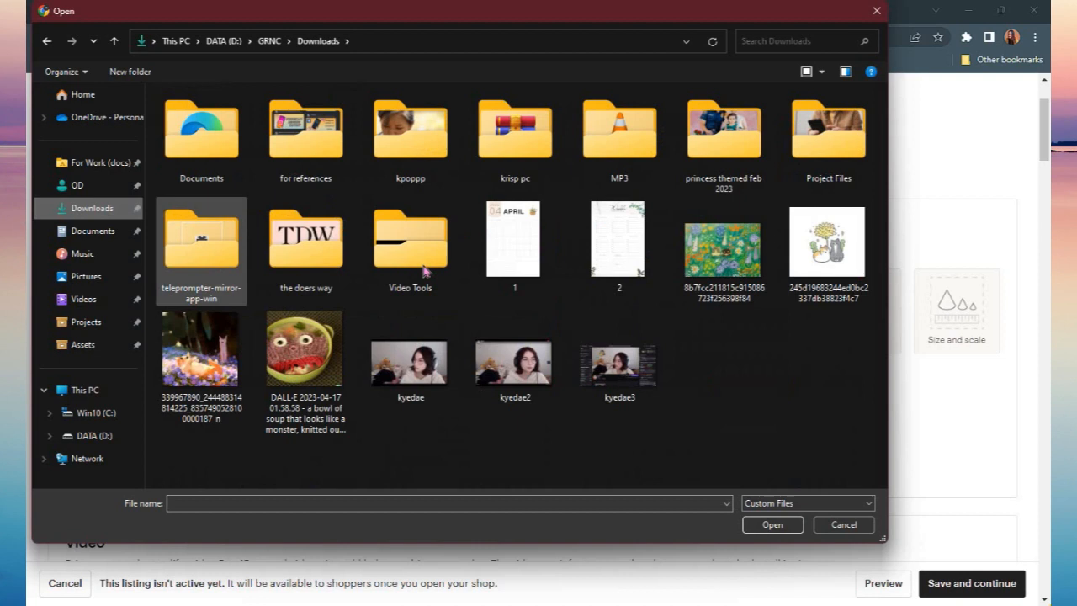
{"action": "left_click", "coordinate": [538, 266]}
{"action": "left_click", "coordinate": [769, 530]}
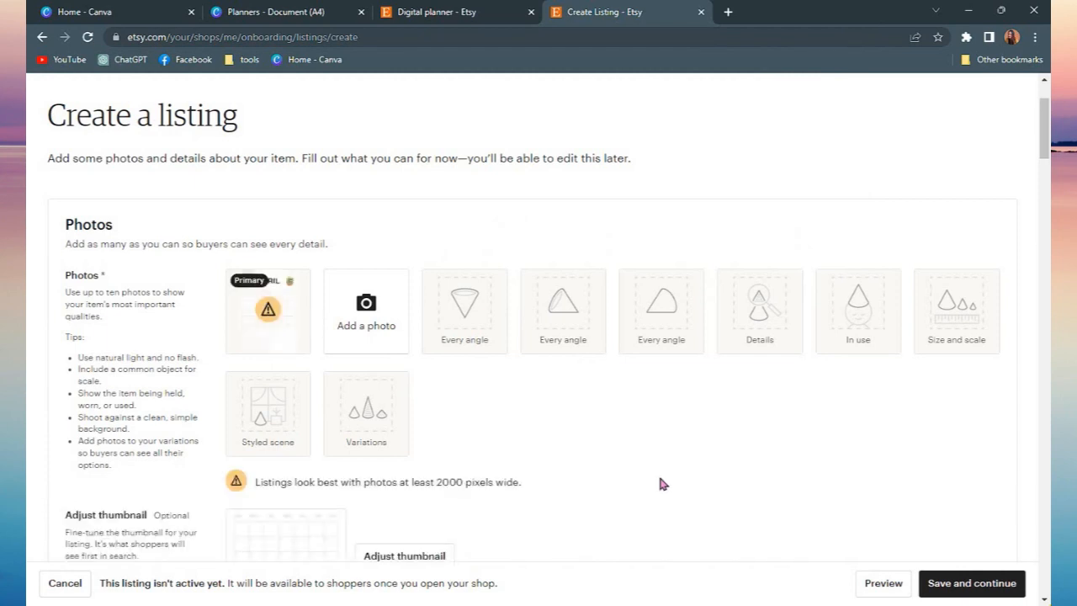
{"action": "left_click", "coordinate": [382, 313]}
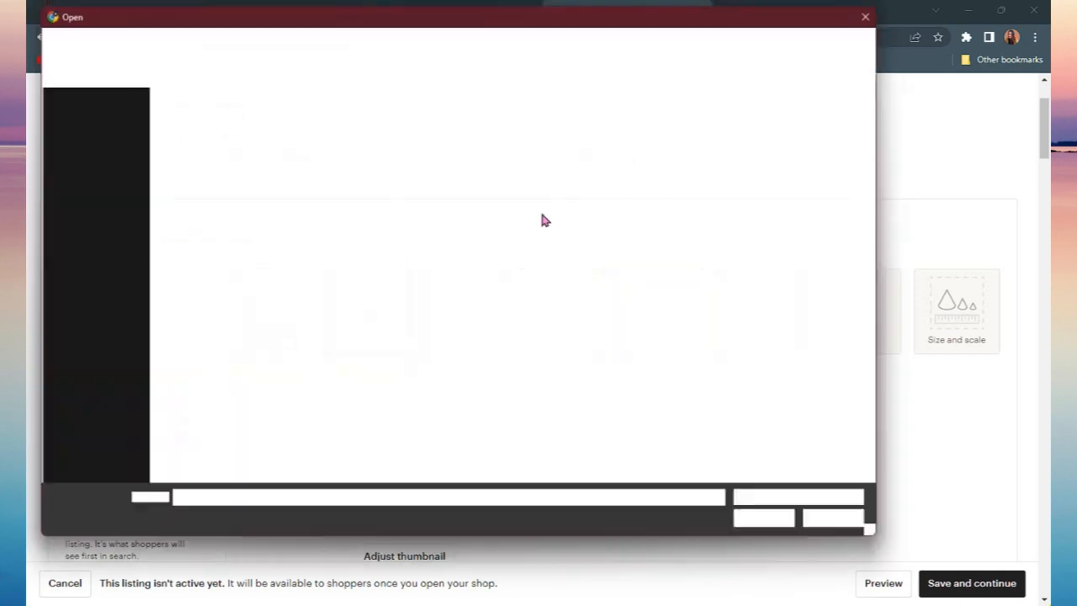
{"action": "left_click", "coordinate": [621, 228]}
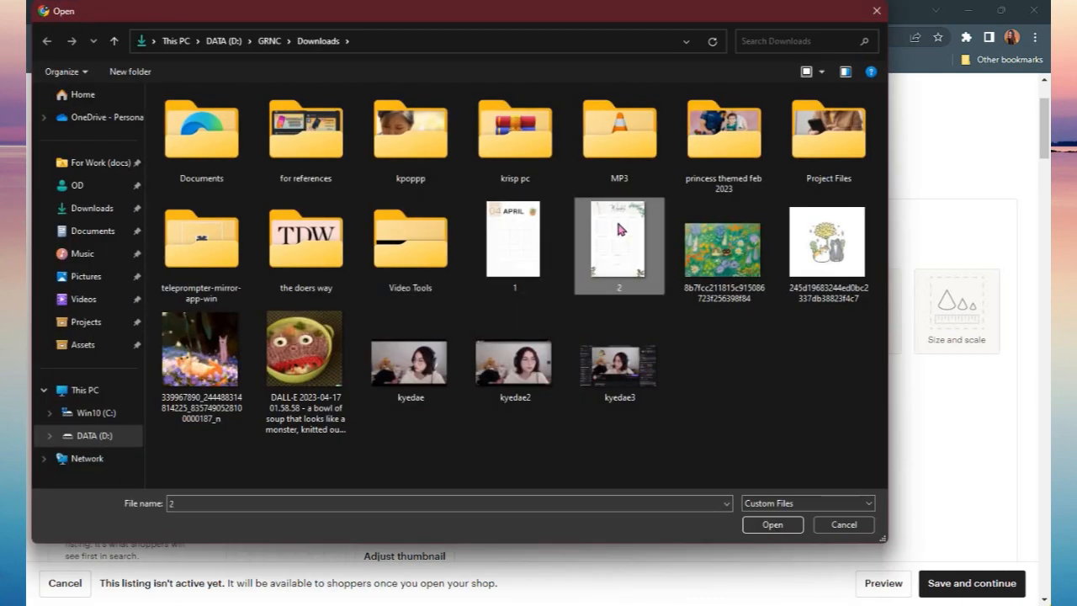
{"action": "double_click", "coordinate": [619, 229]}
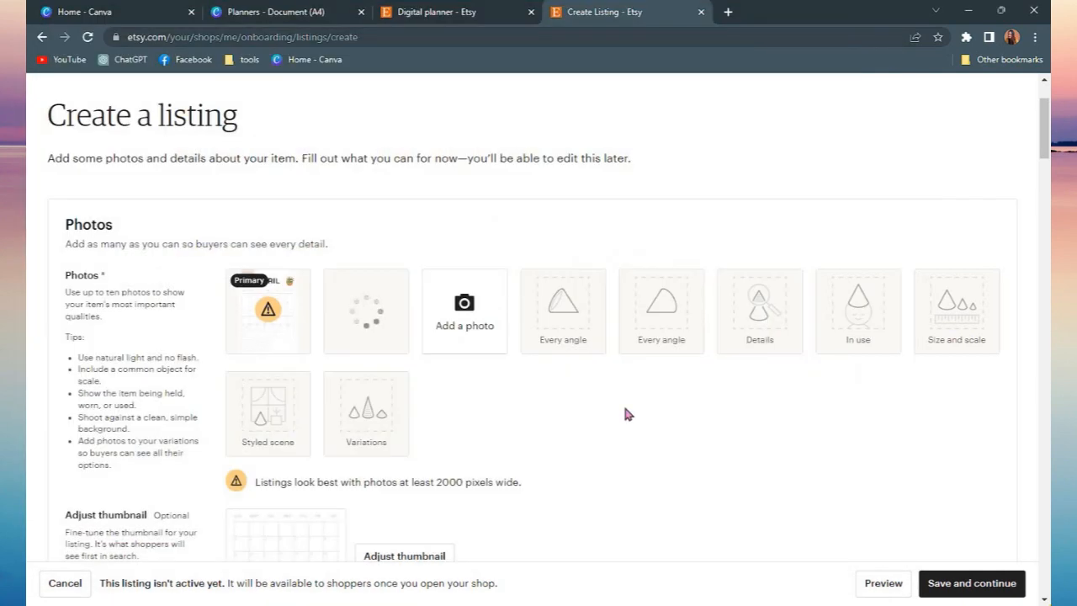
Adjust the primary photo's thumbnail by repositioning the April page, then save it
{"action": "scroll", "coordinate": [627, 414], "scroll_direction": "down", "scroll_amount": 1}
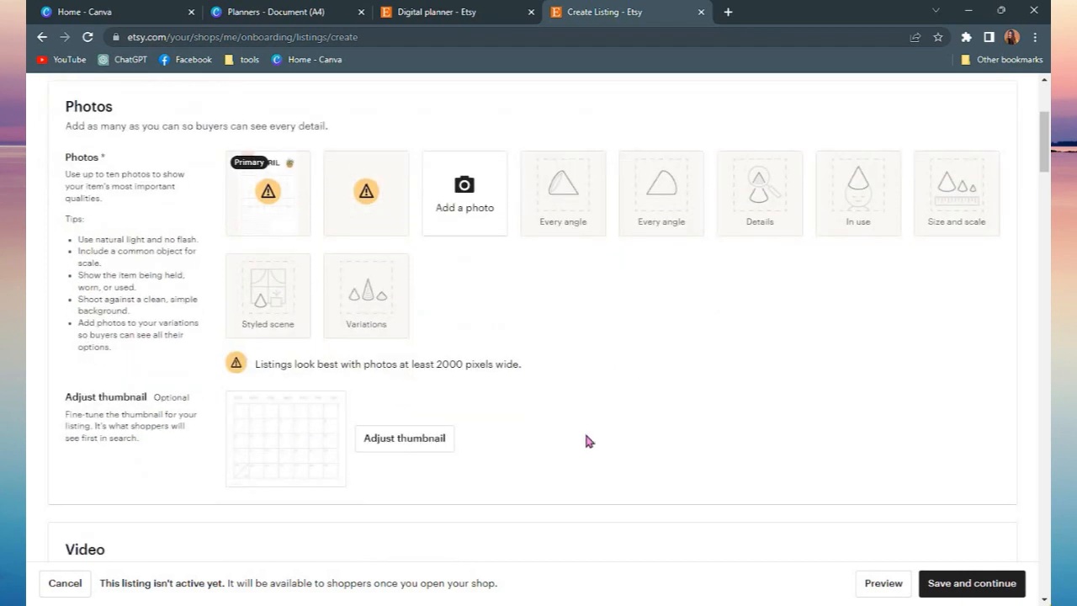
{"action": "left_click", "coordinate": [421, 443]}
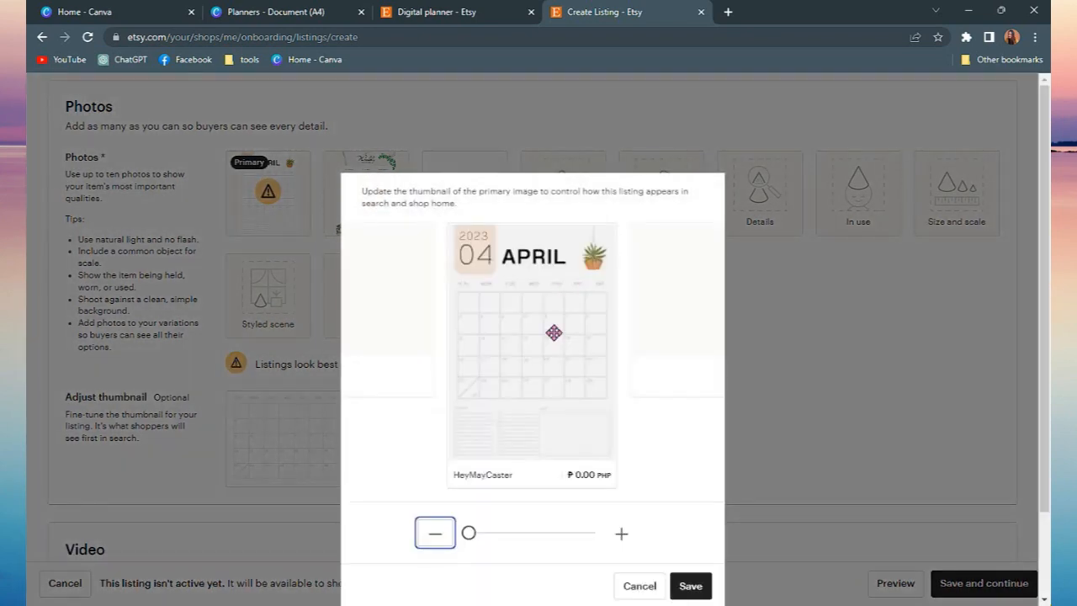
{"action": "left_click_drag", "start_coordinate": [564, 306], "coordinate": [563, 366]}
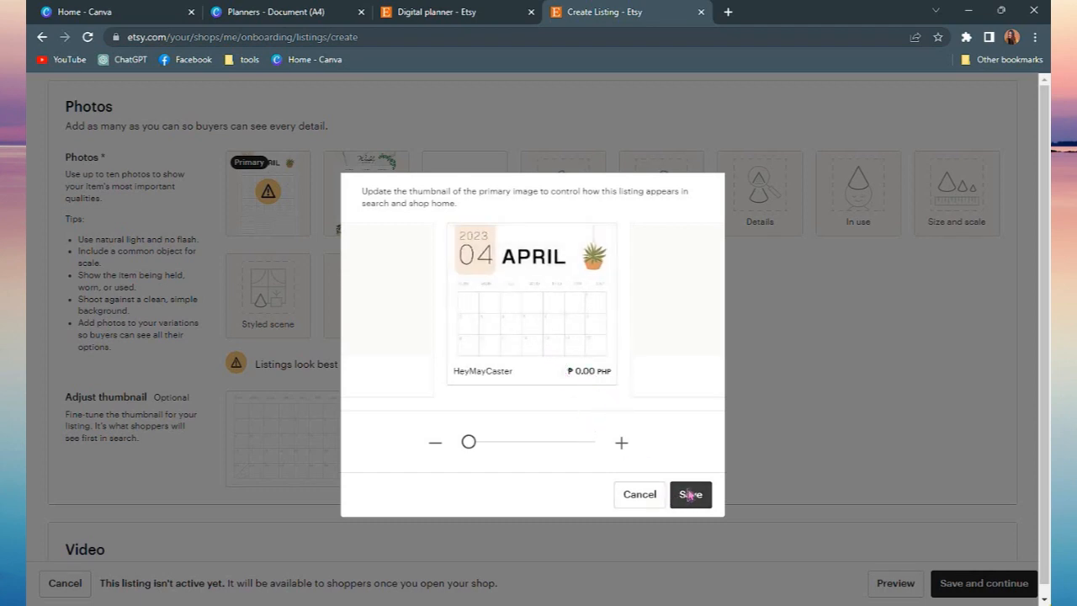
{"action": "left_click", "coordinate": [690, 495]}
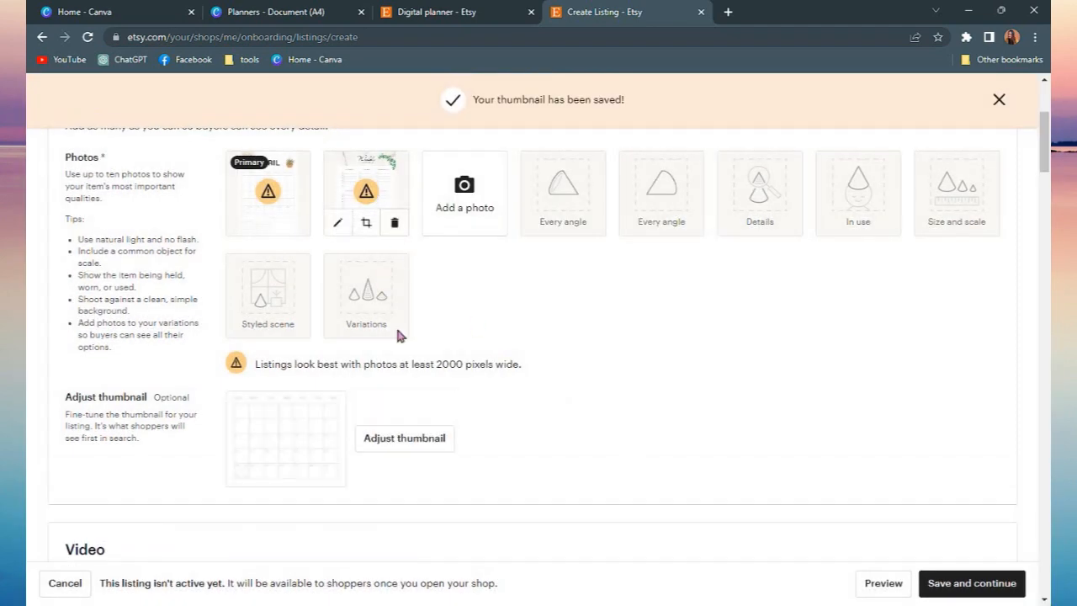
Enter April Planner as the listing title
{"action": "scroll", "coordinate": [487, 448], "scroll_direction": "down", "scroll_amount": 3}
{"action": "scroll", "coordinate": [487, 447], "scroll_direction": "up", "scroll_amount": 1}
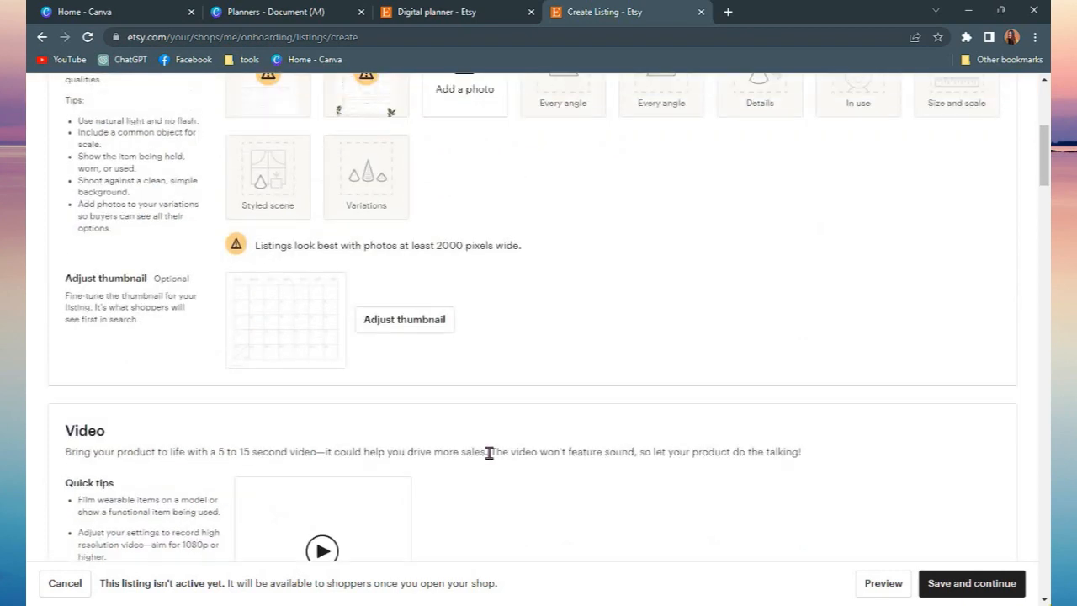
{"action": "scroll", "coordinate": [487, 447], "scroll_direction": "down", "scroll_amount": 5}
{"action": "scroll", "coordinate": [425, 319], "scroll_direction": "up", "scroll_amount": 1}
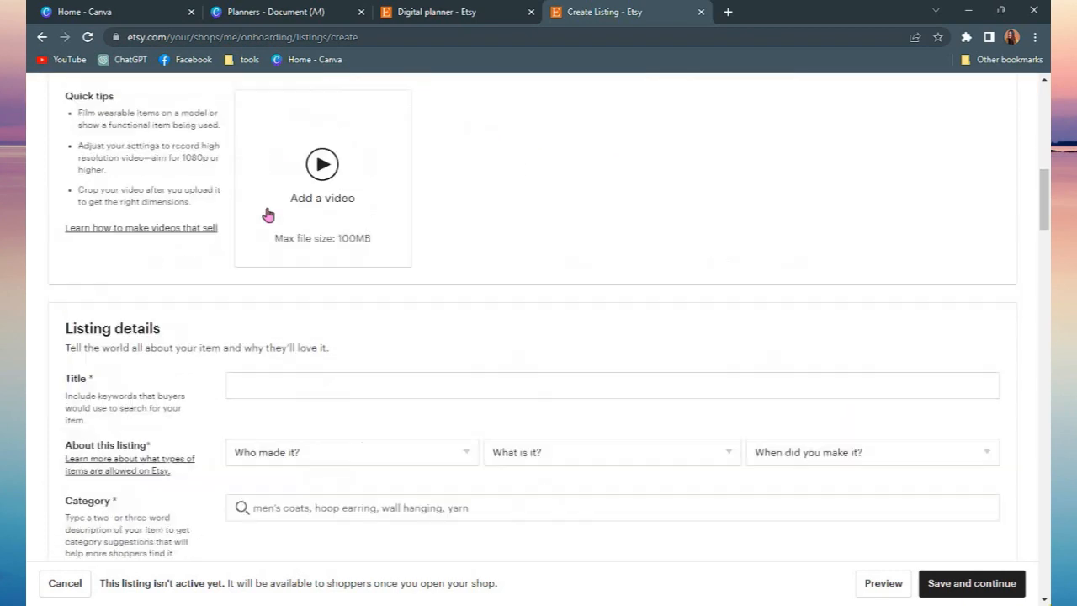
{"action": "scroll", "coordinate": [425, 320], "scroll_direction": "down", "scroll_amount": 2}
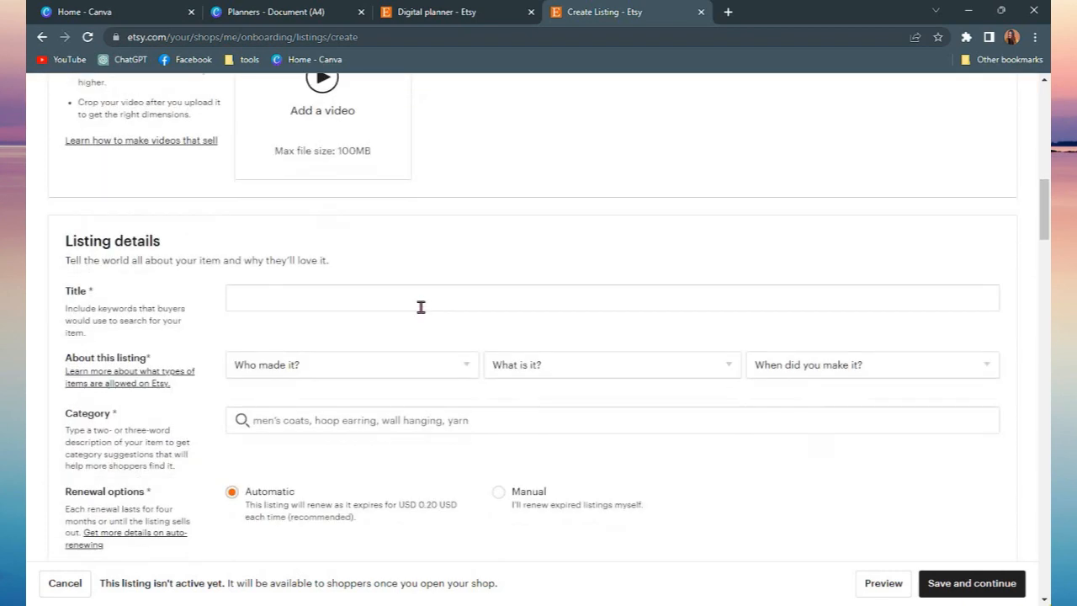
{"action": "scroll", "coordinate": [423, 281], "scroll_direction": "down", "scroll_amount": 2}
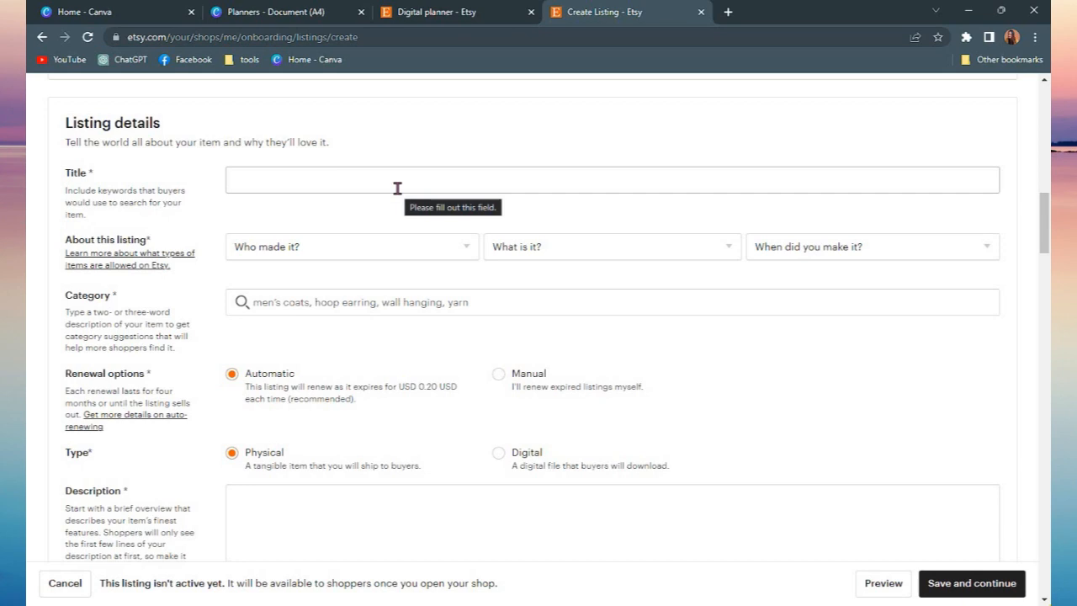
{"action": "left_click", "coordinate": [397, 187]}
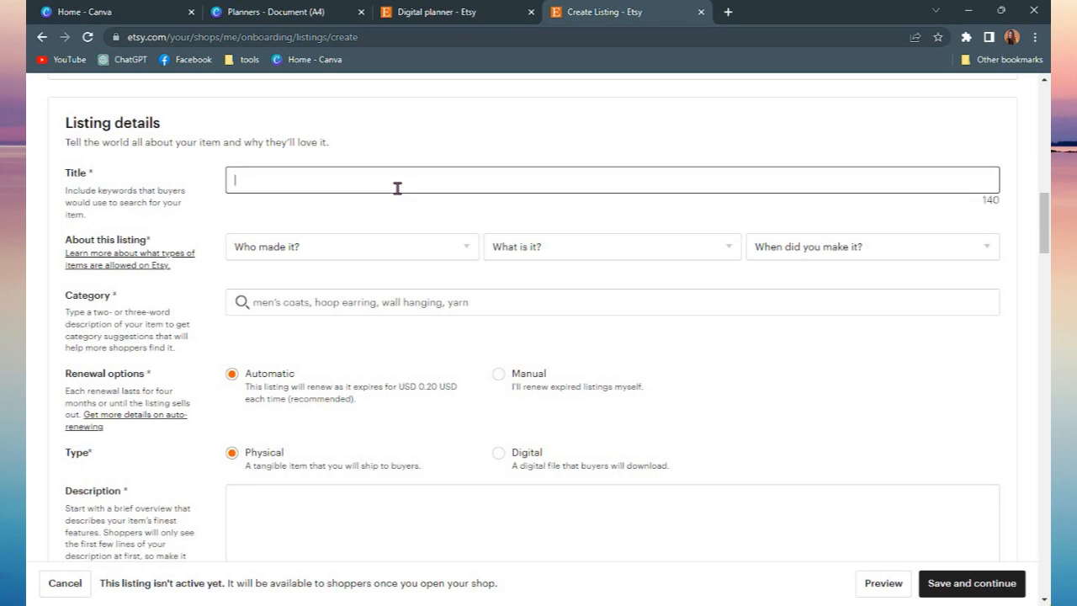
{"action": "type", "text": "April Pla"}
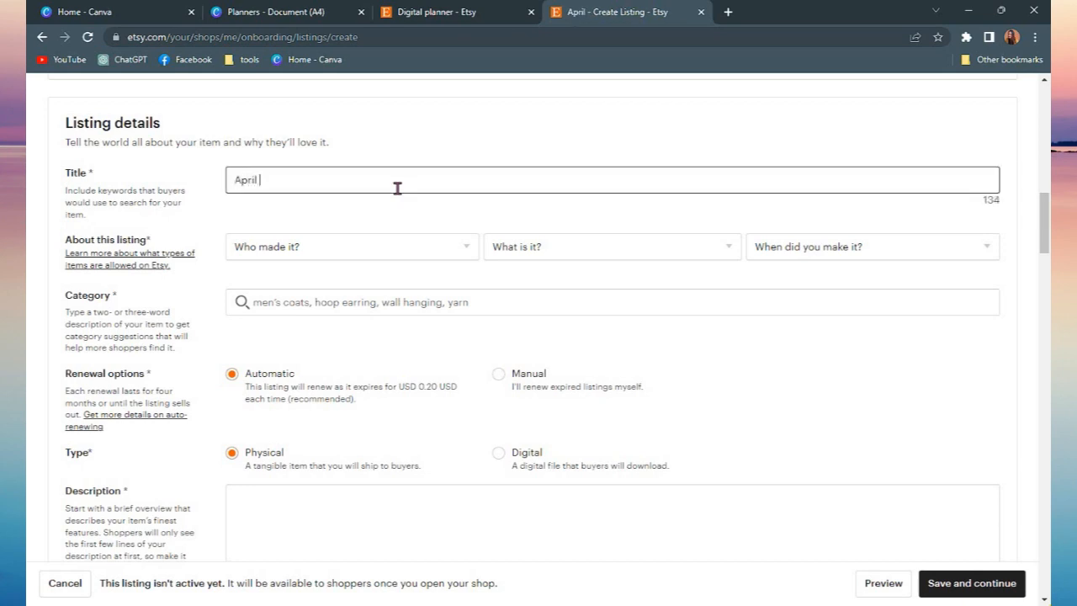
{"action": "type", "text": "nner"}
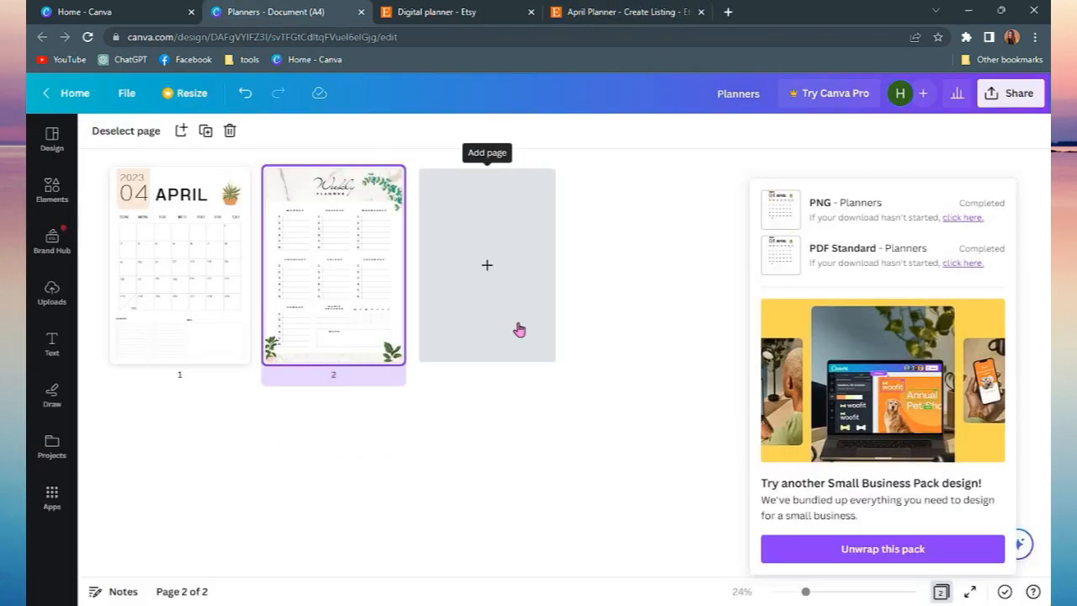
Add a third blank page to the Canva planner design and open the Design templates panel
{"action": "left_click", "coordinate": [526, 212]}
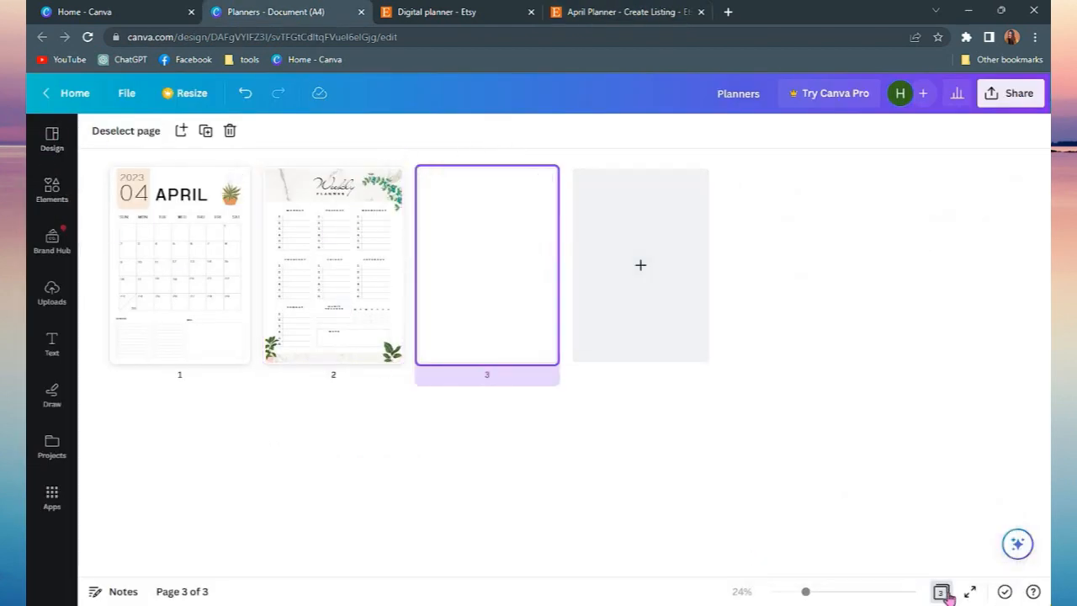
{"action": "double_click", "coordinate": [497, 286]}
{"action": "left_click", "coordinate": [54, 143]}
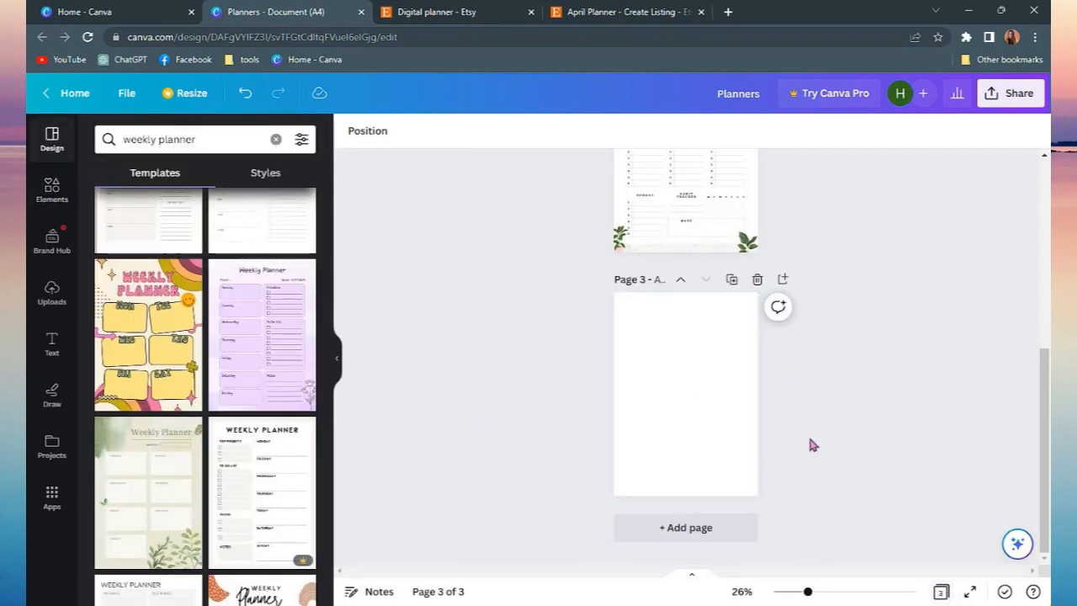
{"action": "scroll", "coordinate": [910, 454], "scroll_direction": "up", "scroll_amount": 3}
{"action": "scroll", "coordinate": [845, 467], "scroll_direction": "down", "scroll_amount": 2}
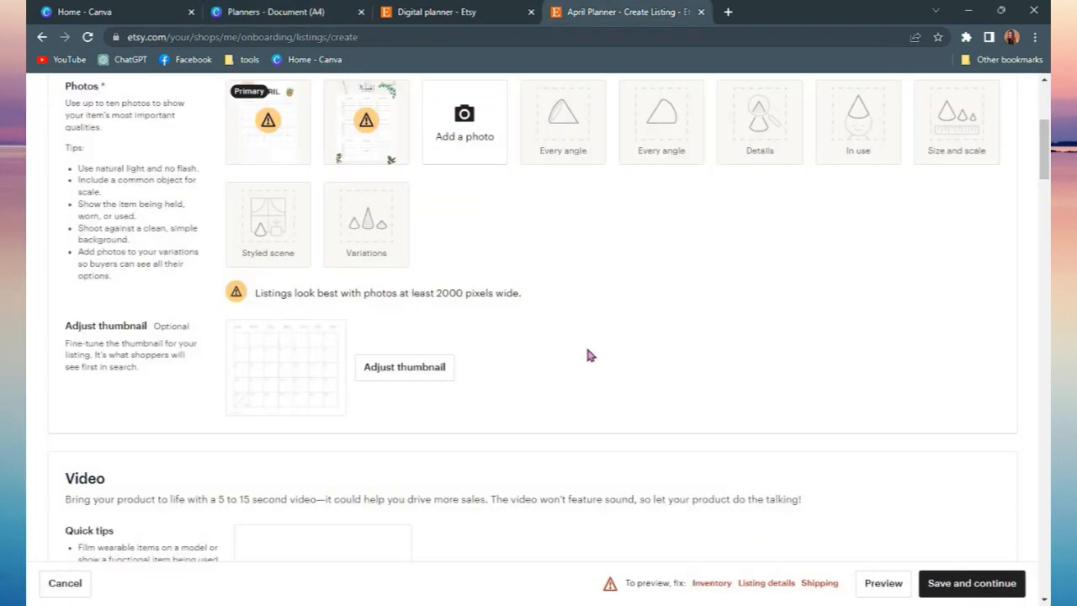
Return to the Canva planner design and view its pages from the top
{"action": "scroll", "coordinate": [586, 353], "scroll_direction": "up", "scroll_amount": 2}
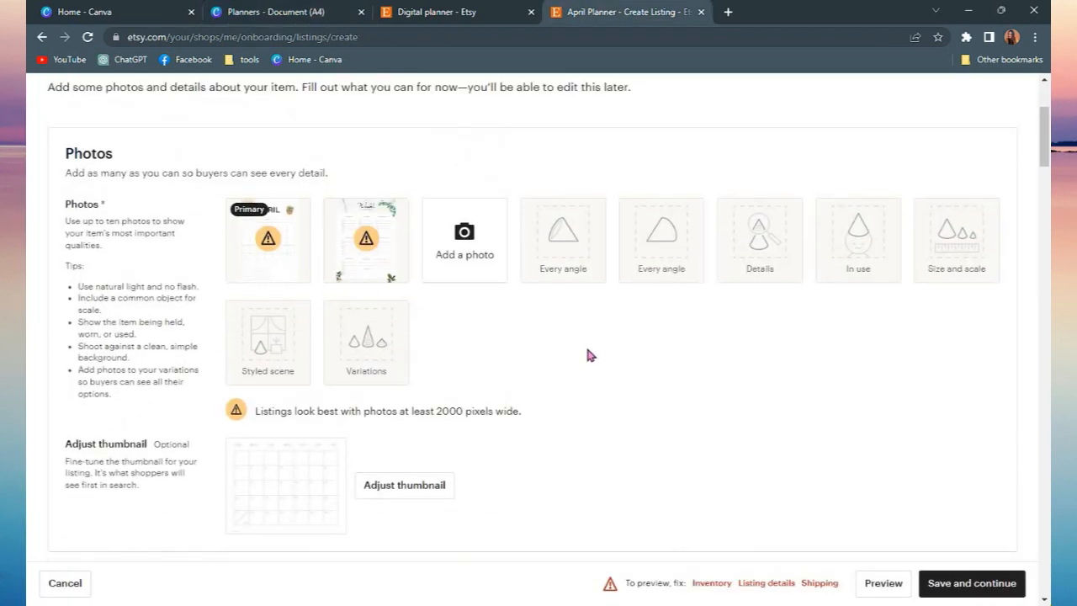
{"action": "left_click", "coordinate": [151, 7]}
{"action": "left_click", "coordinate": [278, 12]}
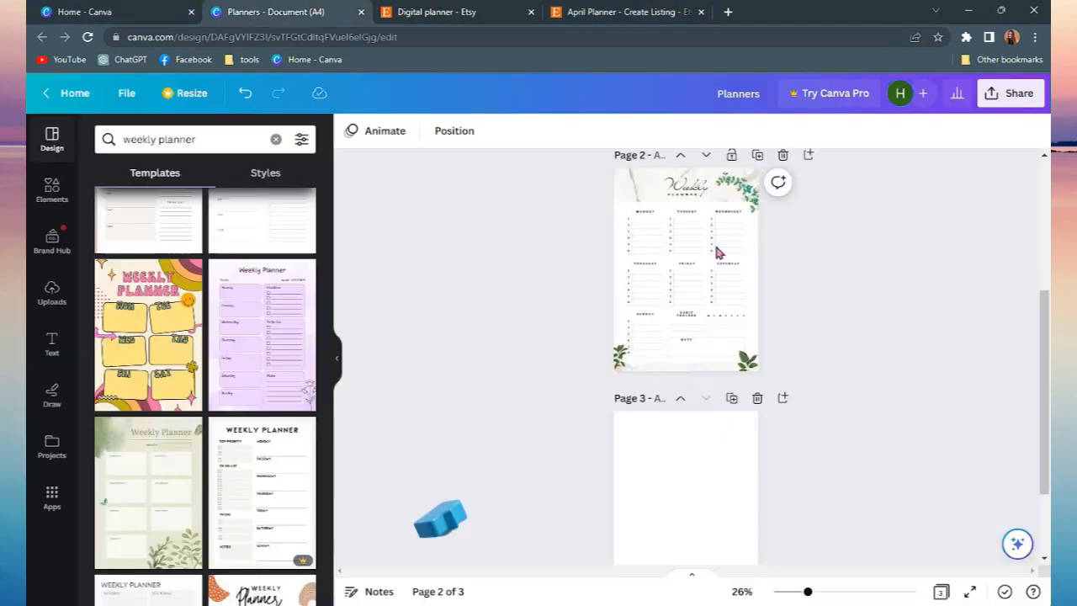
{"action": "scroll", "coordinate": [881, 361], "scroll_direction": "up", "scroll_amount": 5}
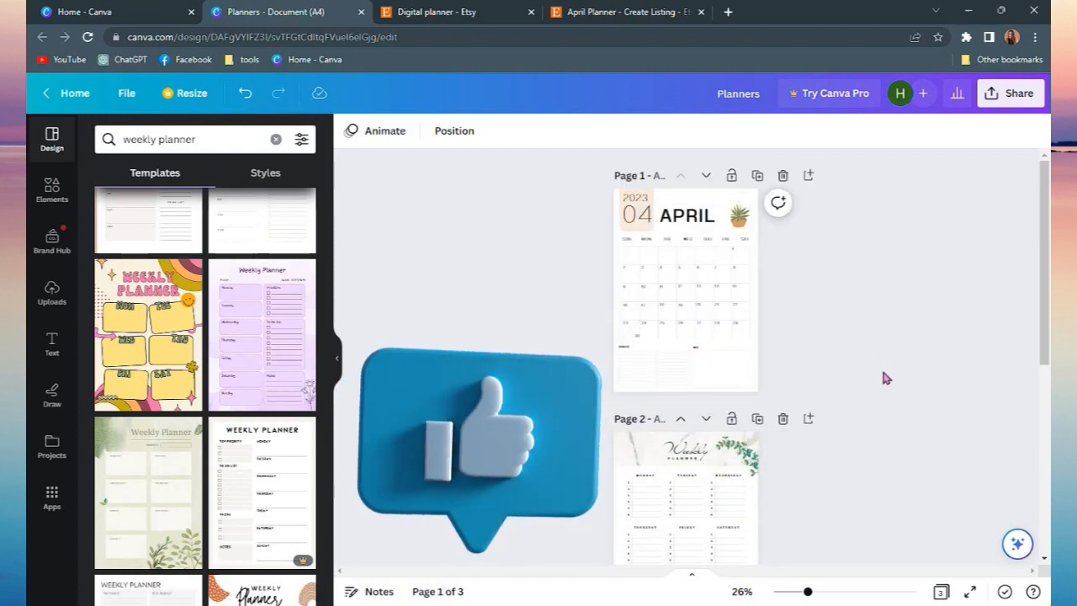